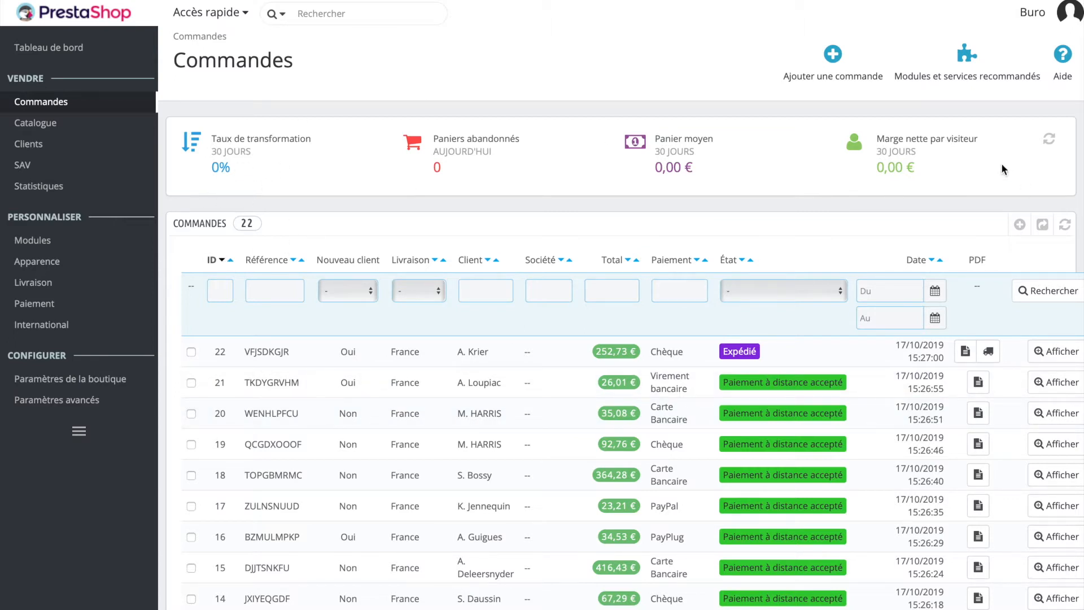
- Examine the orders list from newest to oldest, including its key indicators and the delivery, customer, payment and status columns
click(1048, 138)
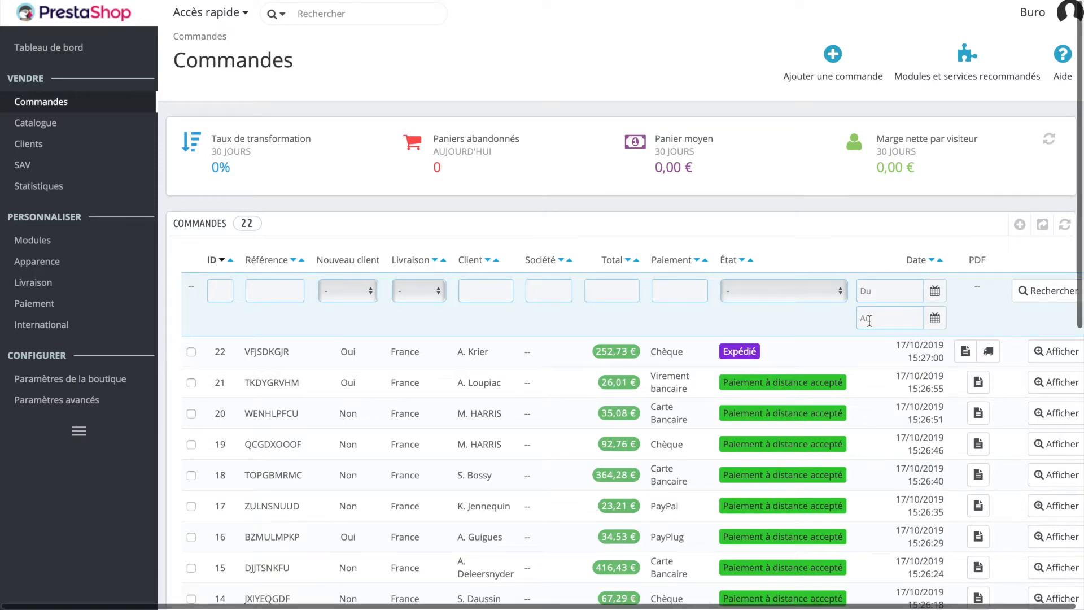
scroll(869, 320, down, 3)
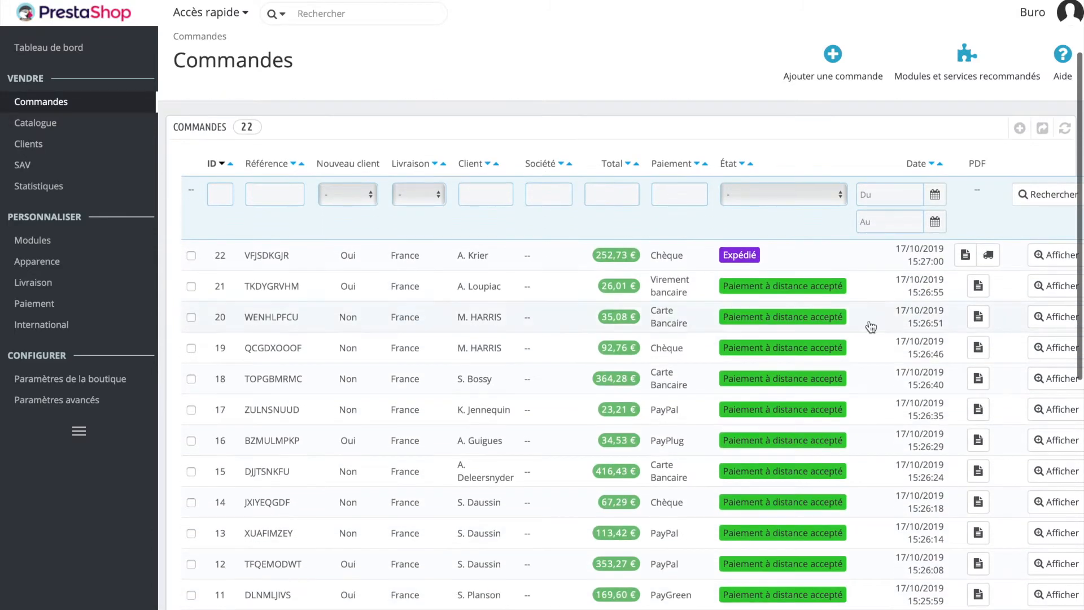
scroll(596, 403, down, 5)
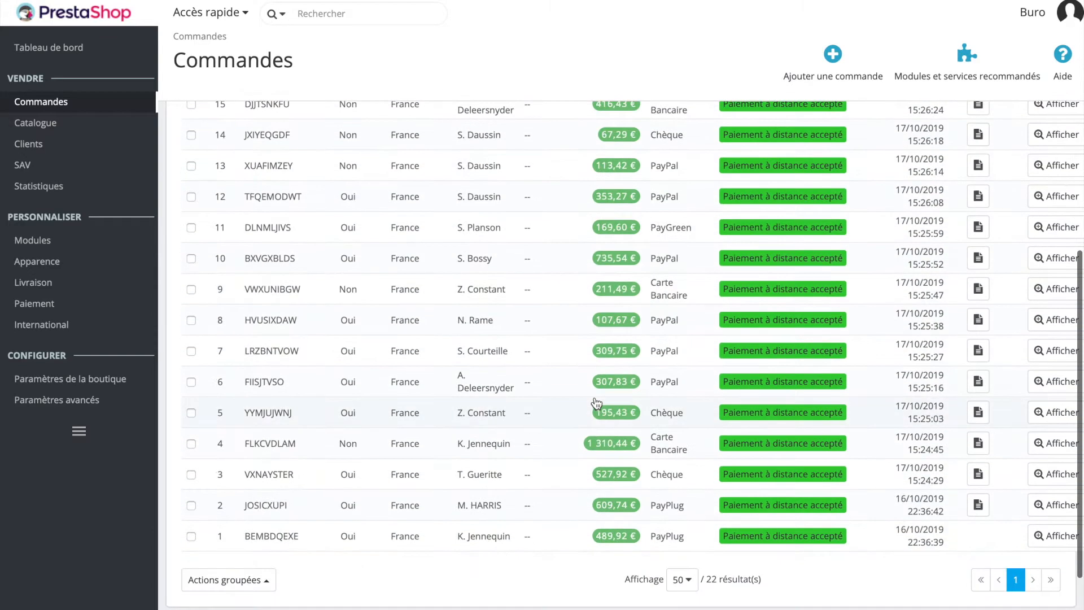
scroll(597, 402, up, 10)
scroll(597, 402, down, 3)
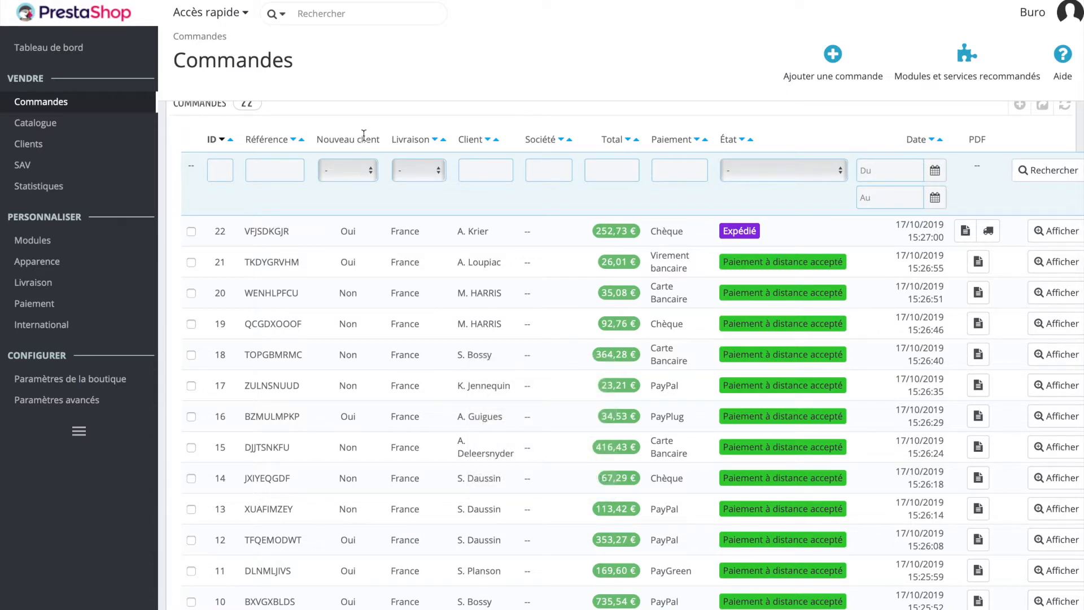
drag(396, 139, 437, 140)
scroll(910, 308, right, 1)
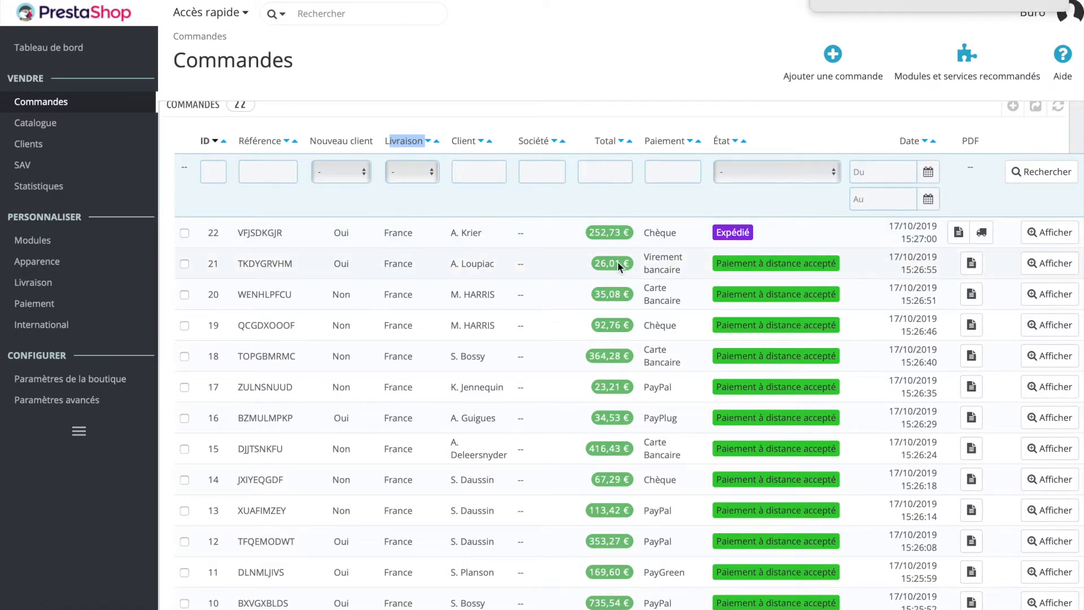
scroll(395, 280, down, 3)
scroll(395, 281, up, 4)
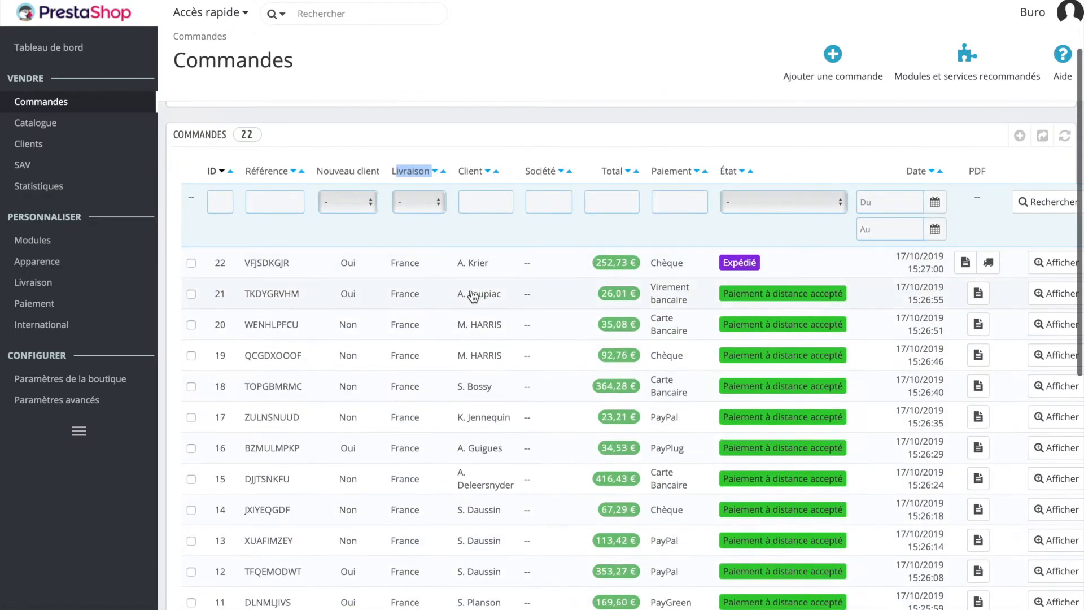
- Open the 26,01 € order paid by bank transfer and review its summary of date, total, messages and products
click(276, 294)
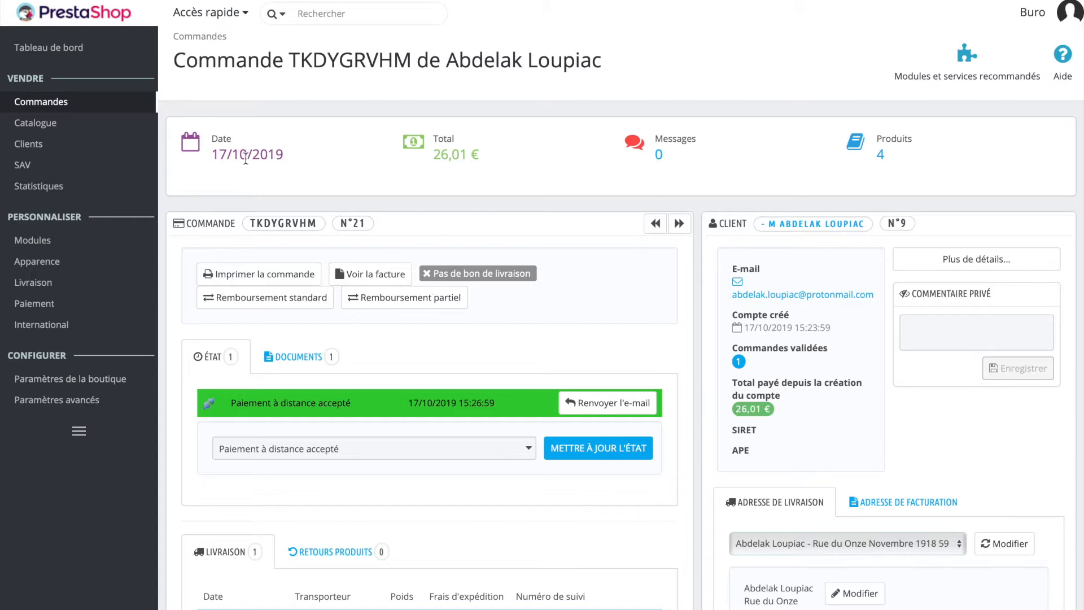
drag(434, 163, 502, 159)
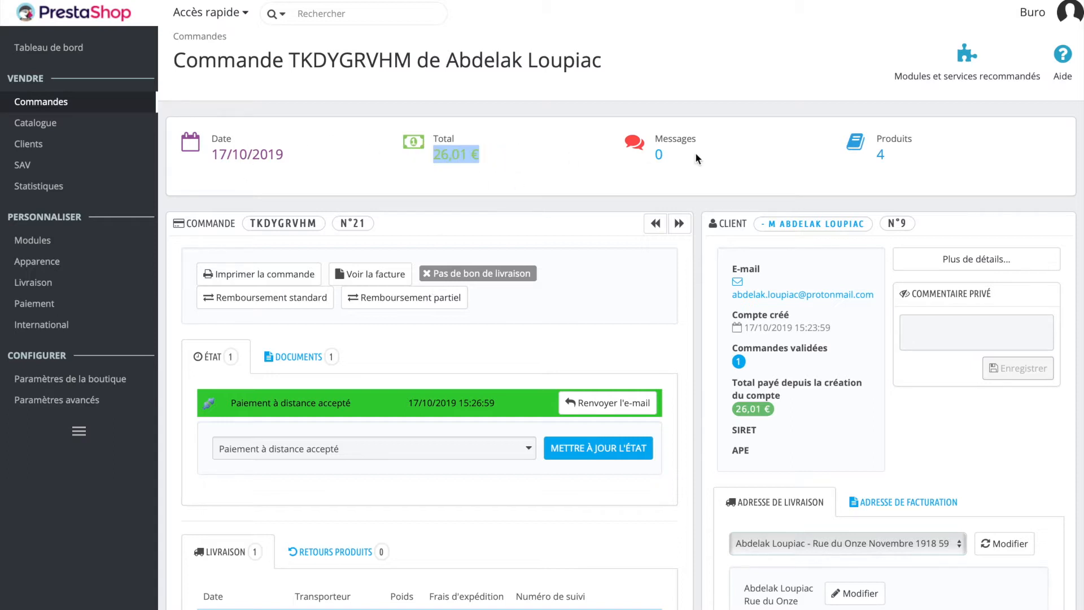
click(675, 161)
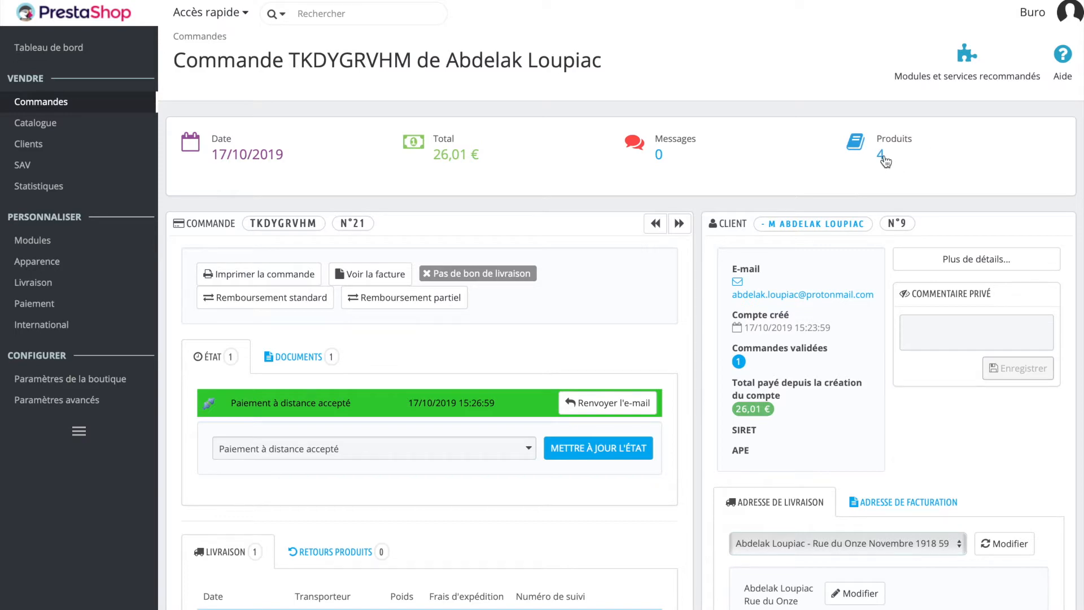
scroll(683, 167, down, 1)
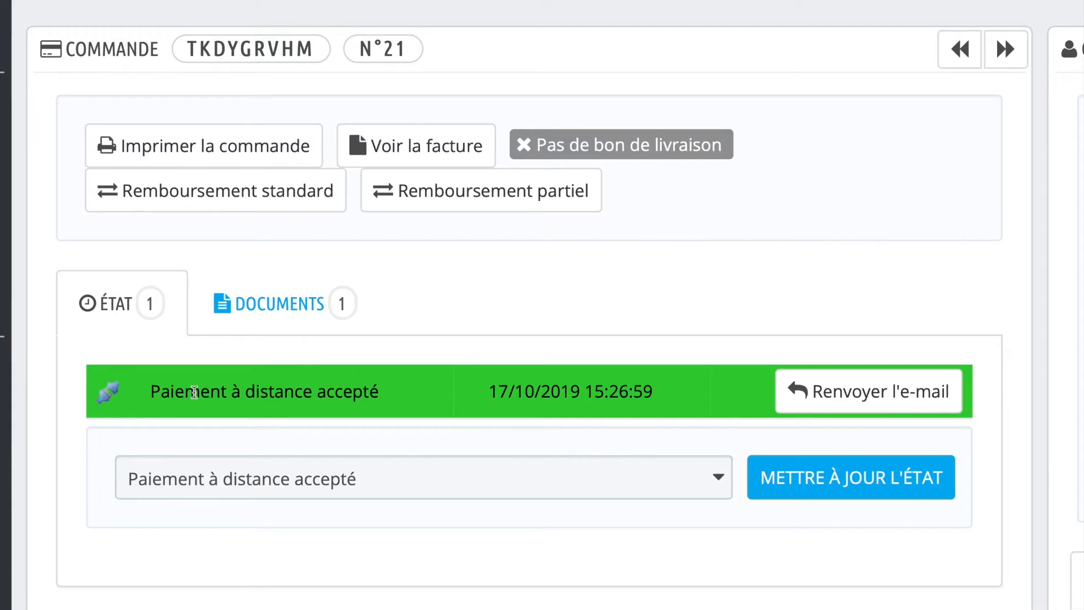
- Check the order's payment status and its date, and preview the order's printout without printing it
drag(150, 391, 401, 399)
drag(500, 390, 607, 390)
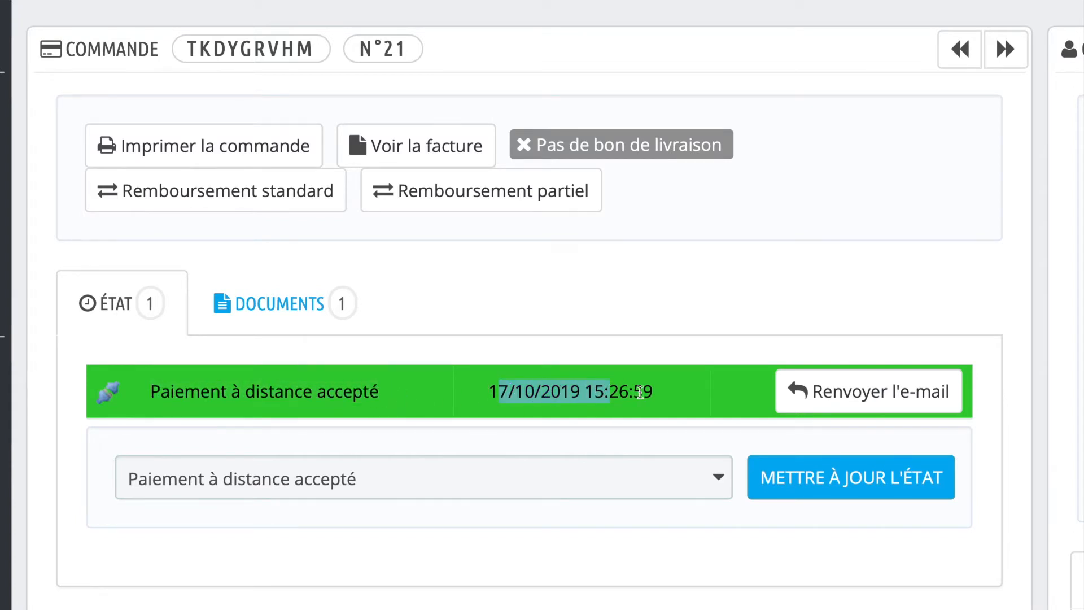
click(639, 392)
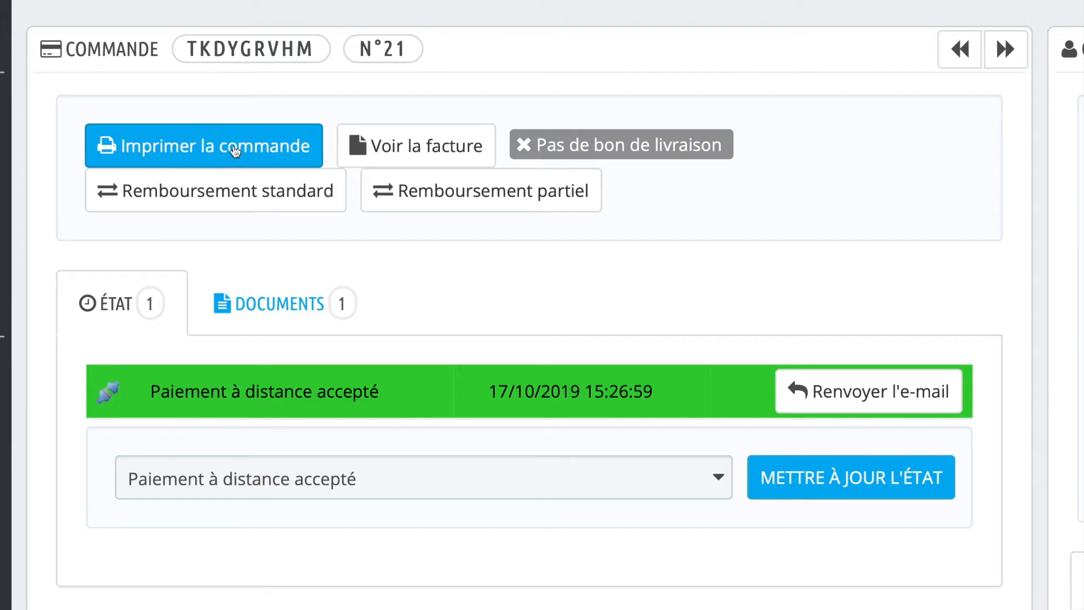
click(235, 149)
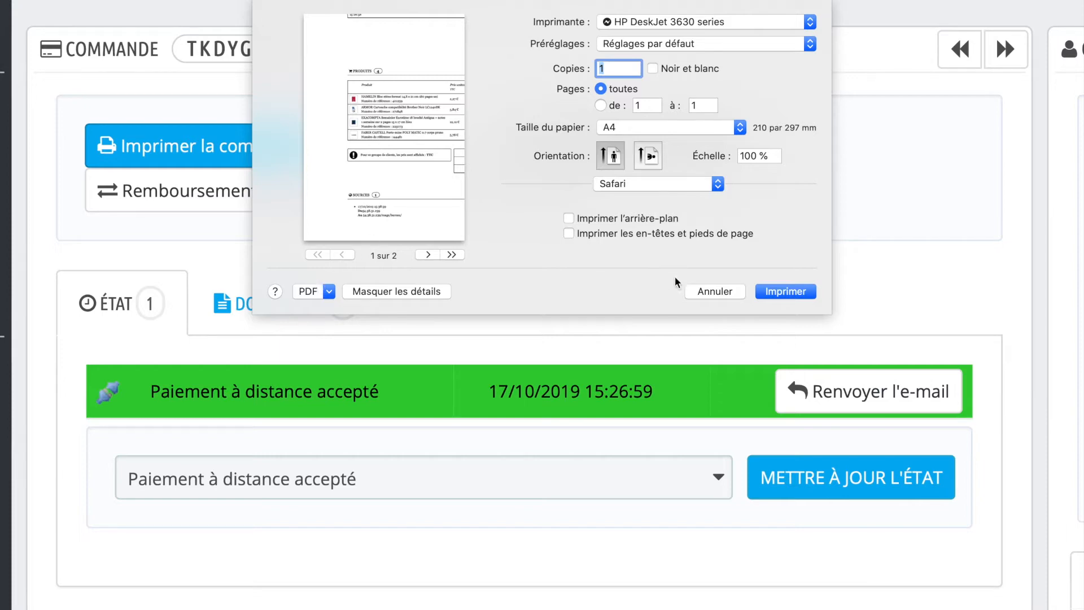
click(714, 291)
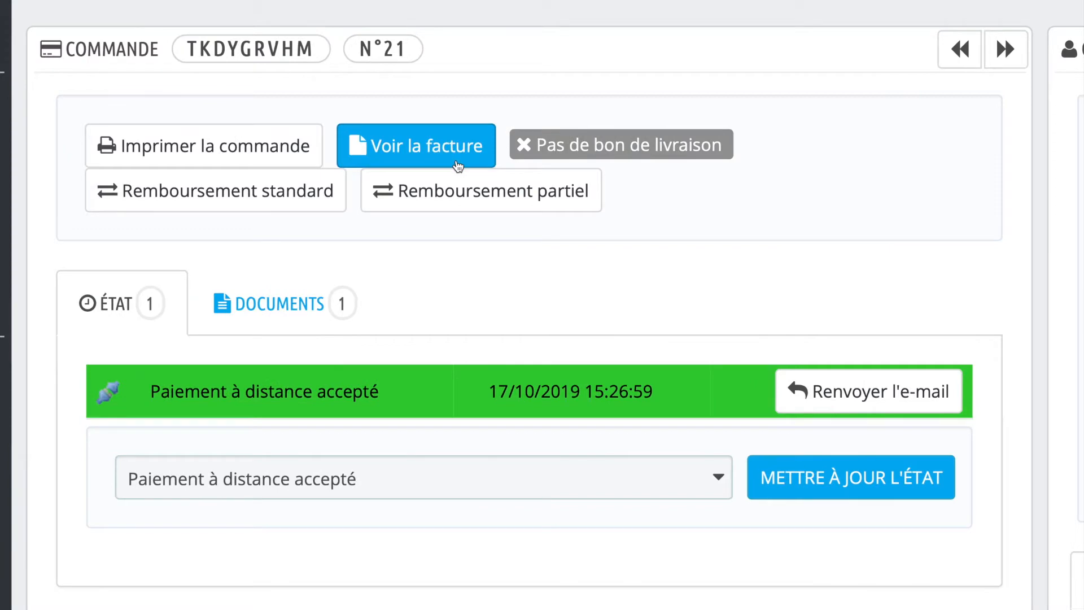
- Open the order's invoice in an enlarged window and review its addresses, product lines, taxes, payment method and totals
click(460, 160)
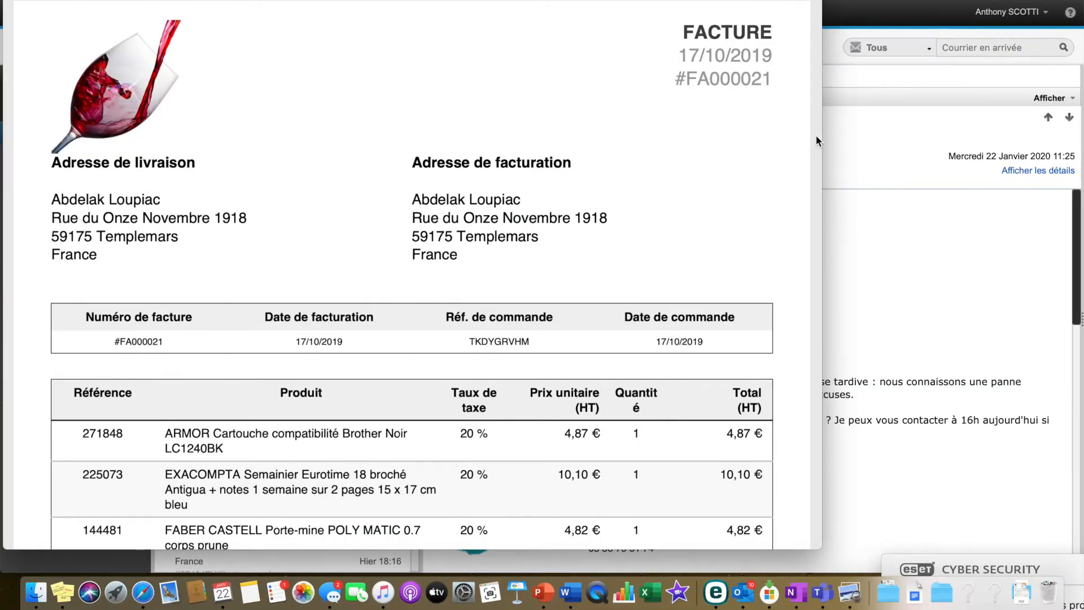
drag(819, 134, 1020, 137)
scroll(676, 161, up, 5)
scroll(676, 162, down, 4)
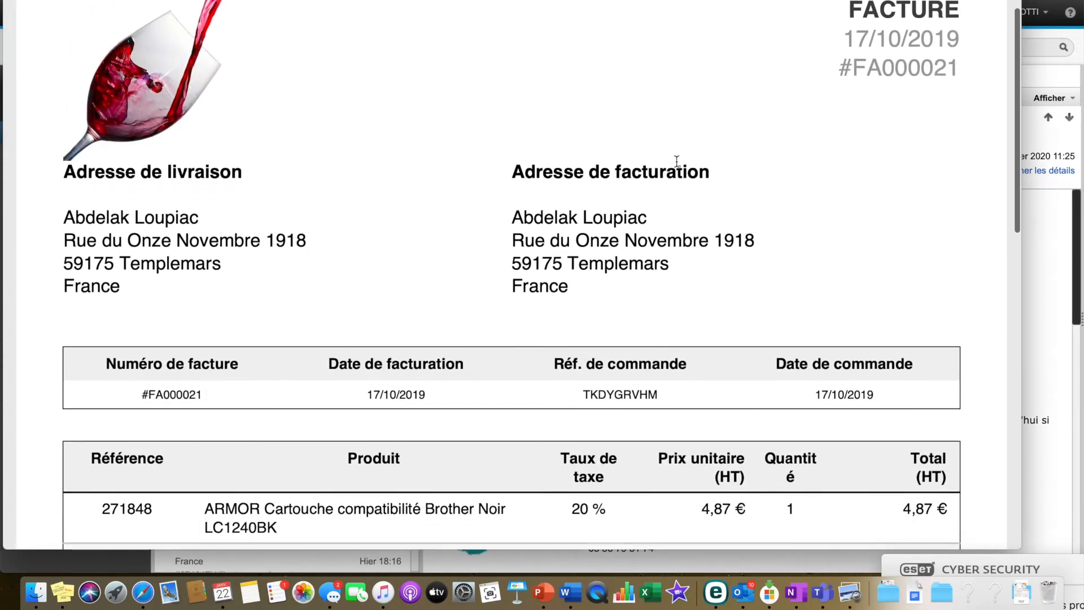
scroll(676, 162, up, 3)
scroll(677, 162, down, 6)
drag(223, 303, 425, 447)
scroll(702, 348, down, 1)
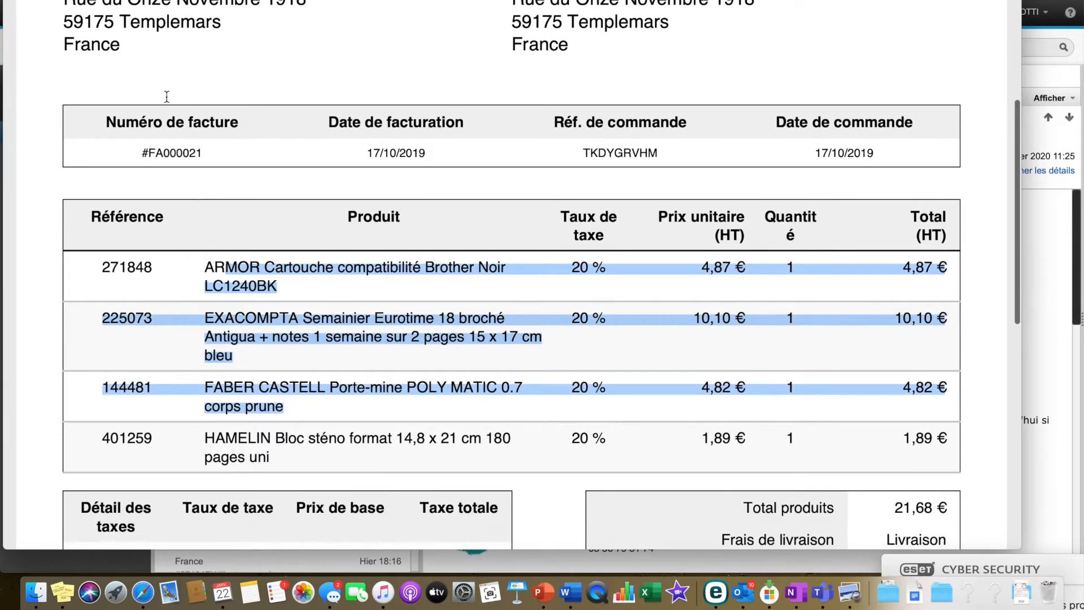
click(160, 133)
scroll(169, 158, down, 8)
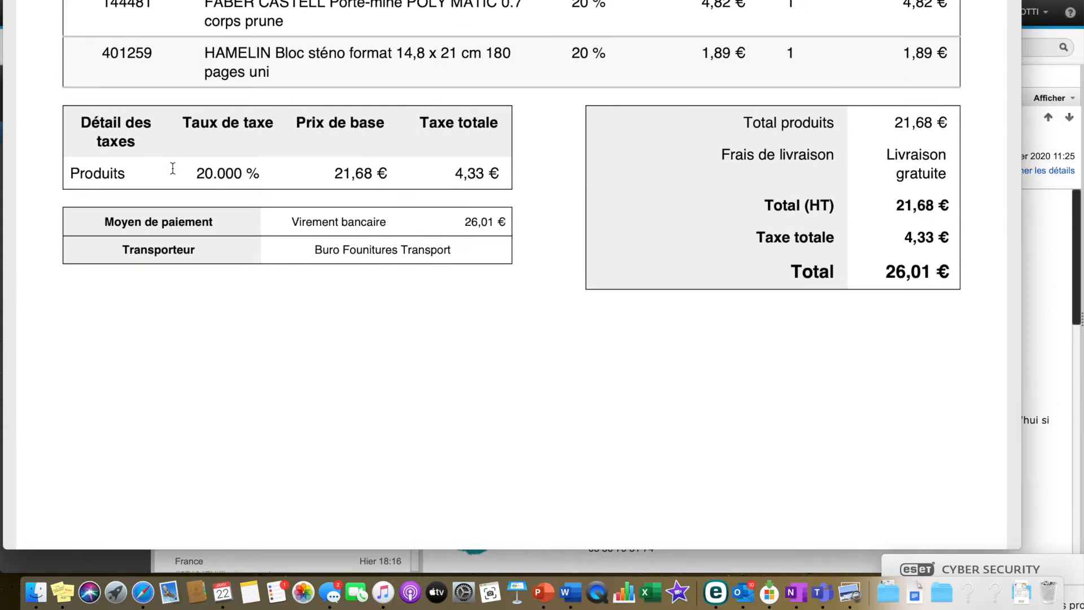
scroll(173, 168, up, 10)
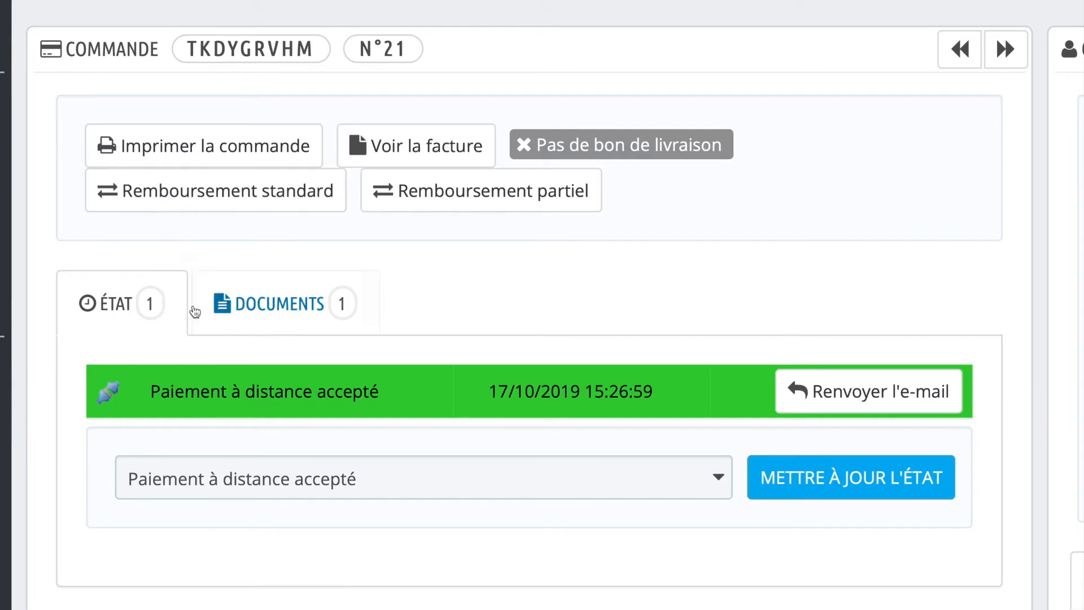
- Look at the available order states without changing the status, and view the documents attached to the order
drag(158, 394, 374, 404)
click(439, 405)
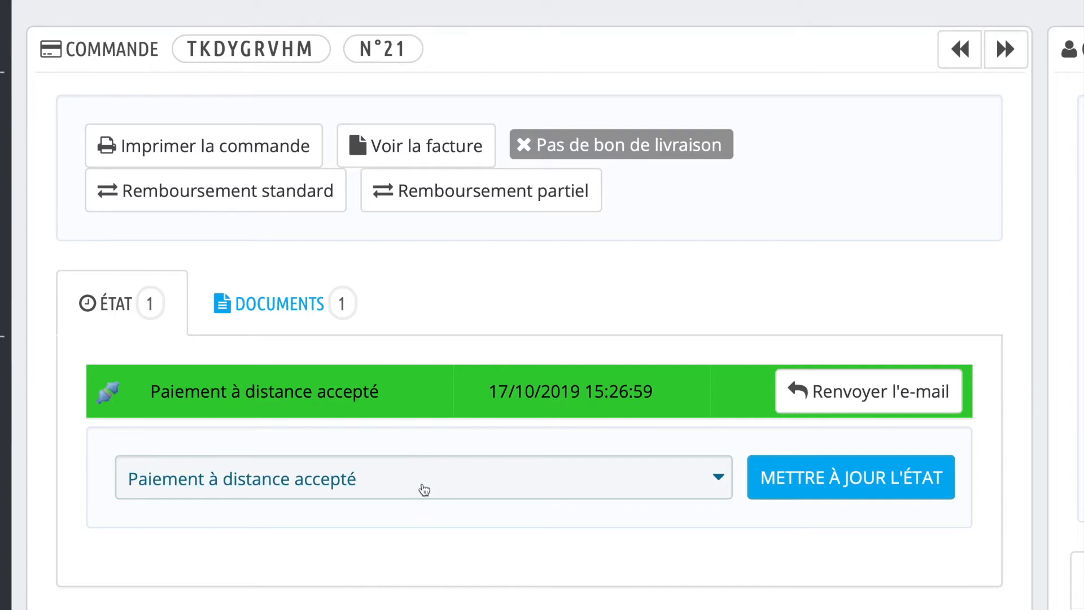
click(424, 489)
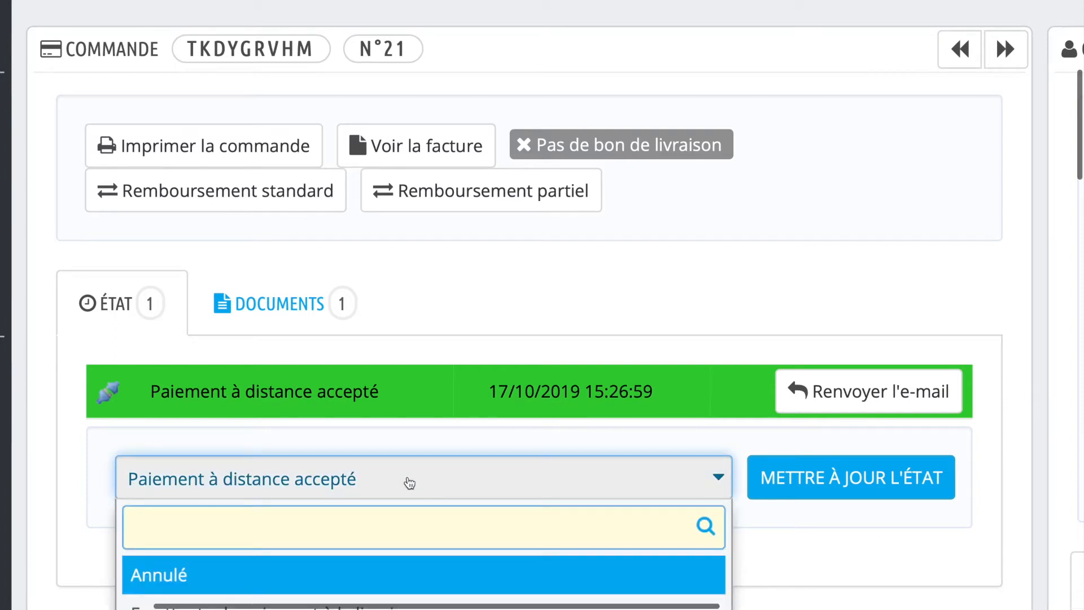
click(467, 412)
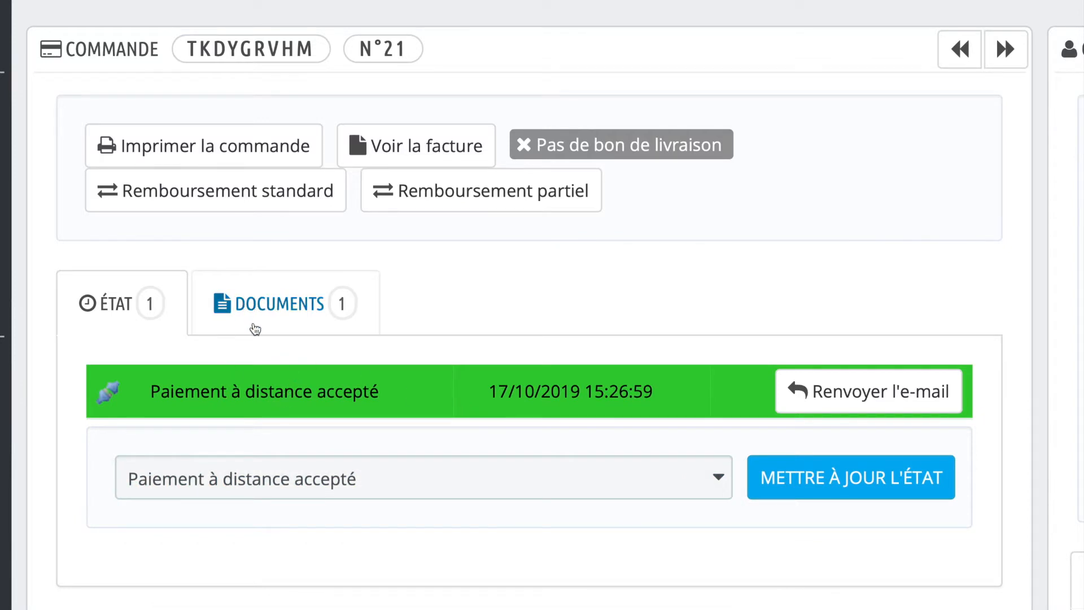
click(255, 328)
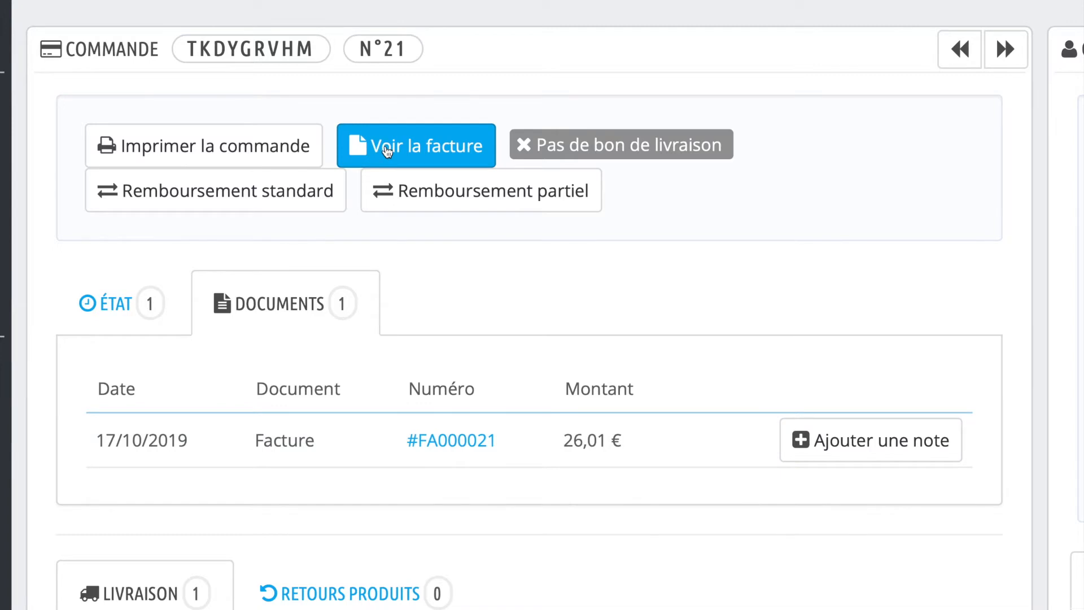
click(149, 303)
- Examine the order's delivery details, including the carrier, and the payment method used
scroll(289, 313, down, 8)
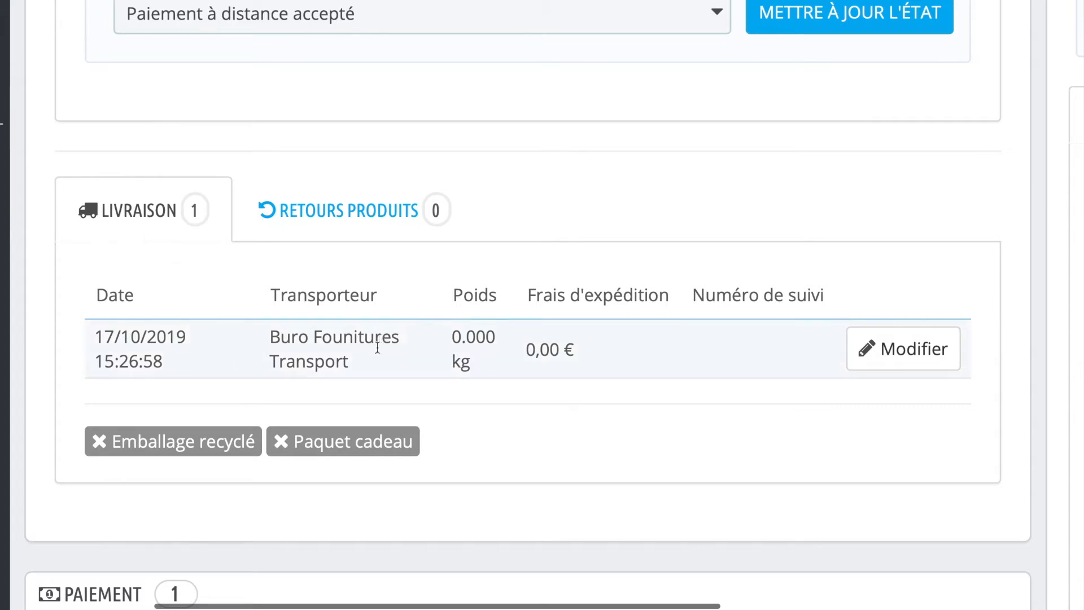
drag(268, 336, 398, 361)
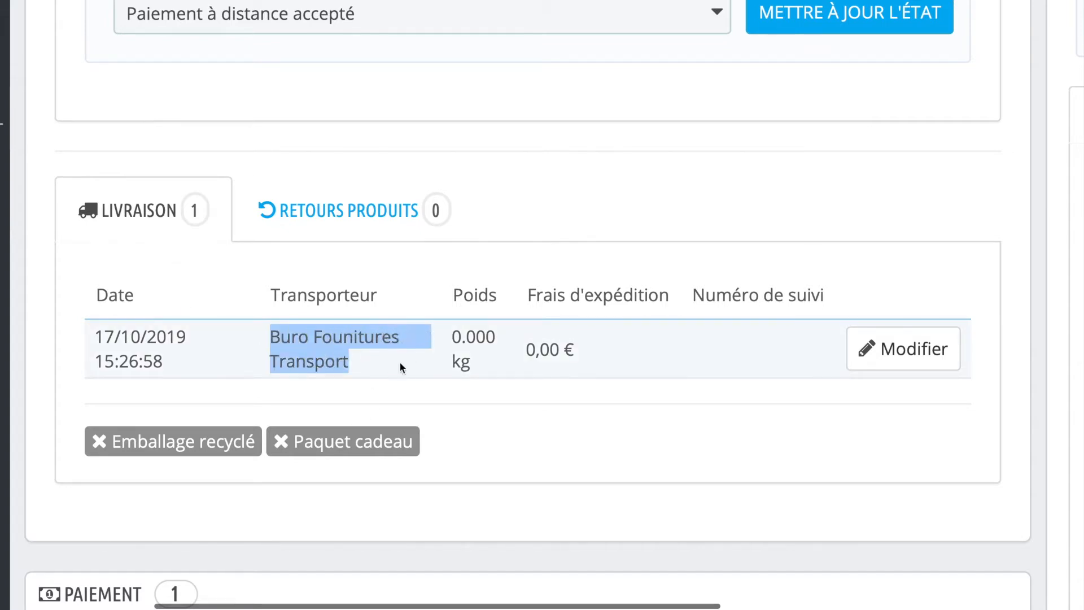
click(399, 361)
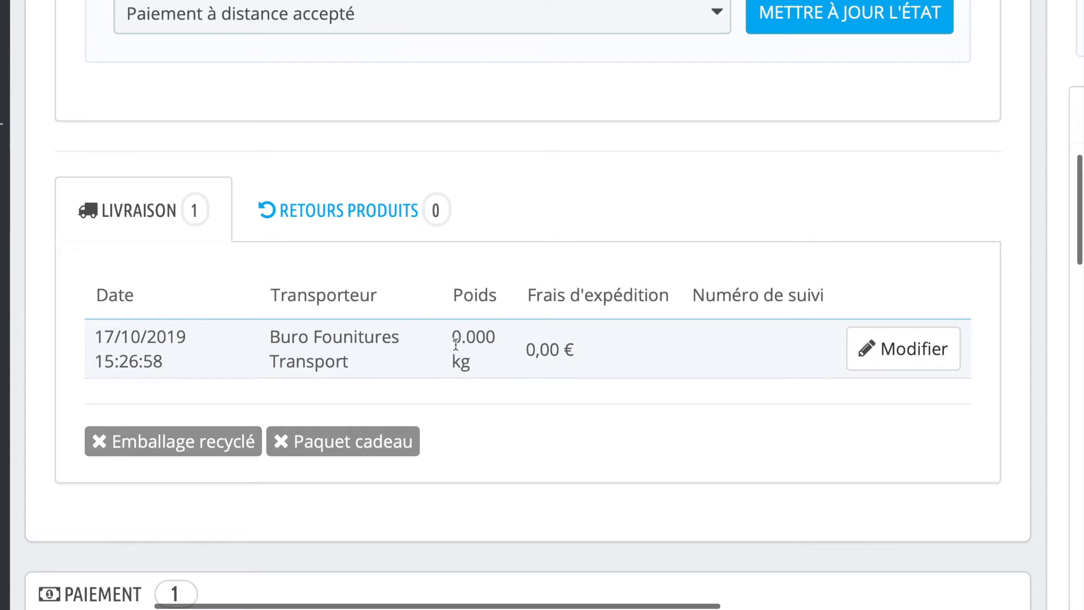
scroll(456, 345, down, 5)
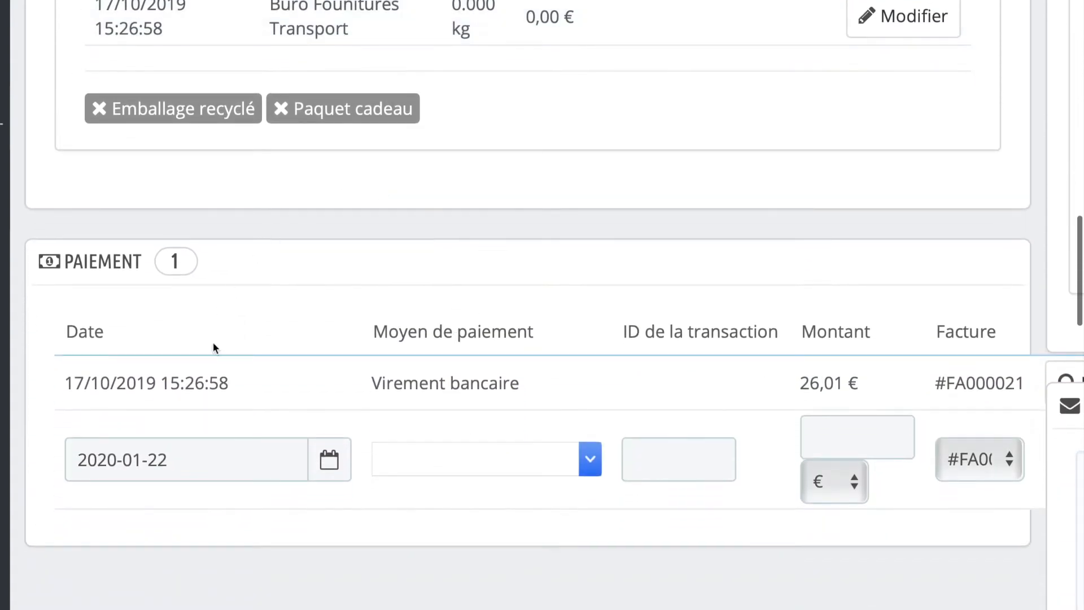
triple_click(436, 382)
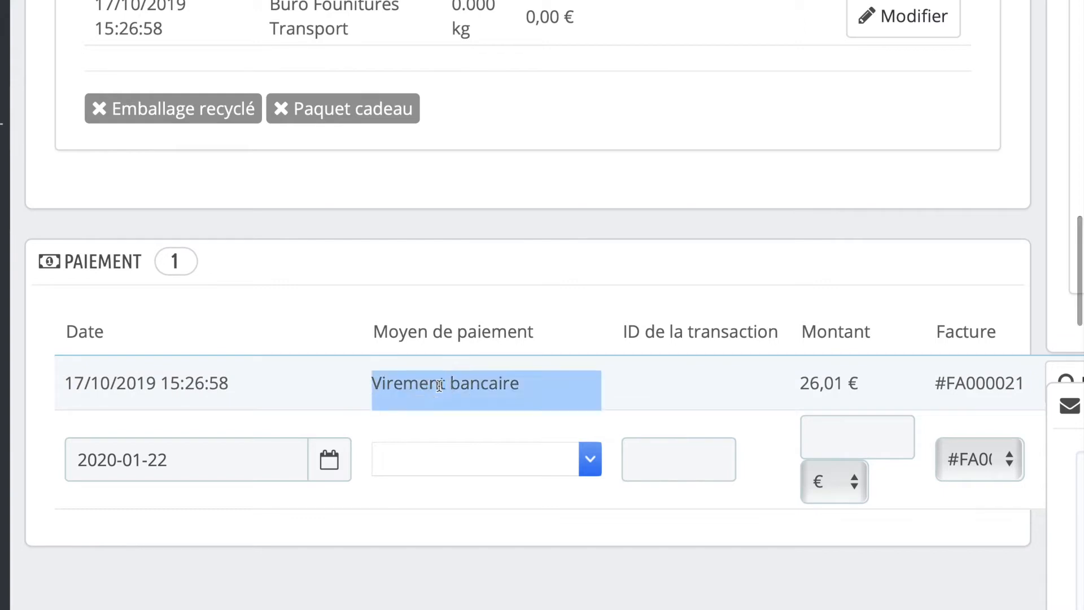
scroll(298, 380, down, 1)
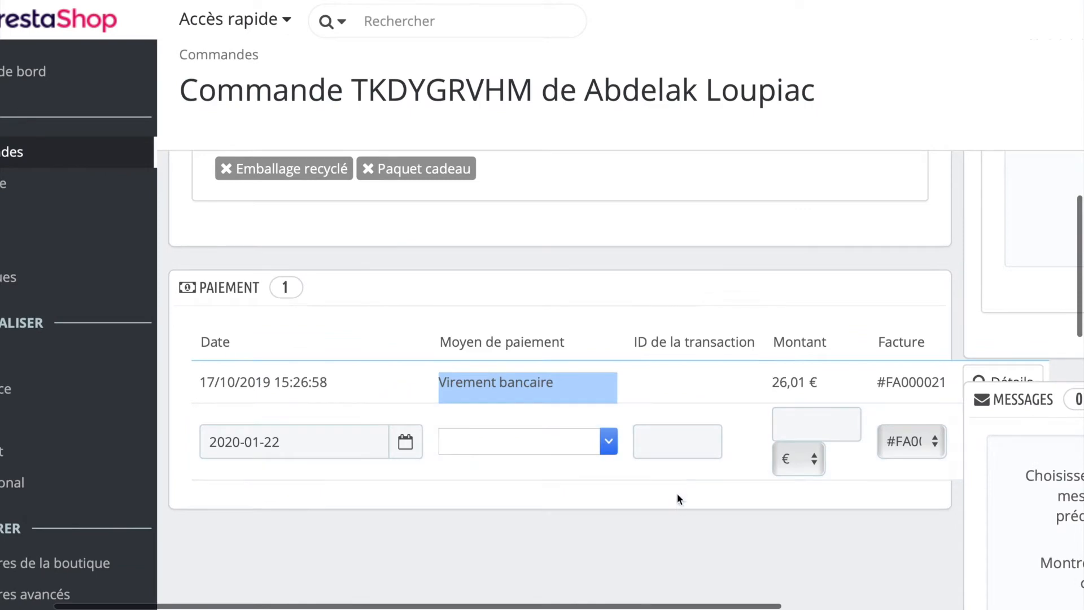
click(674, 562)
- Examine the ordered products with their prices, quantities and available stock, down to the order's sources
scroll(678, 533, down, 5)
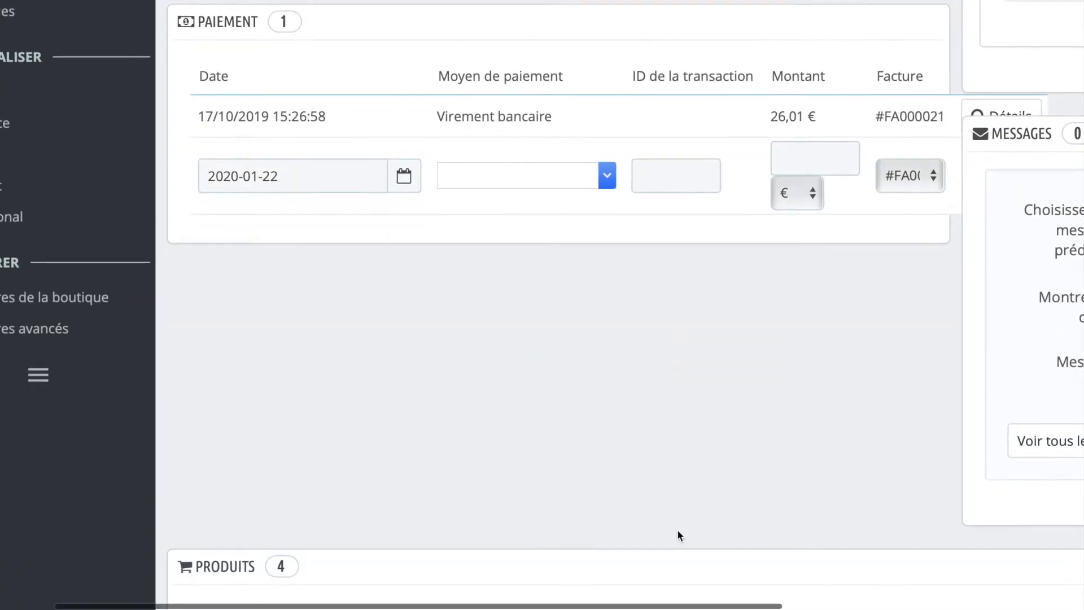
scroll(677, 534, down, 8)
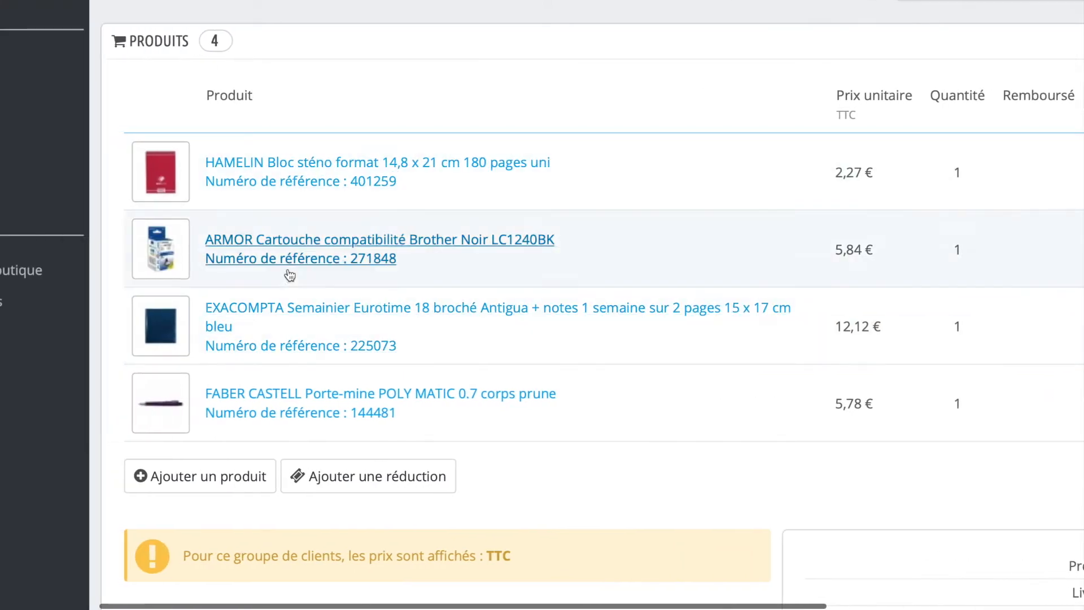
scroll(330, 380, right, 5)
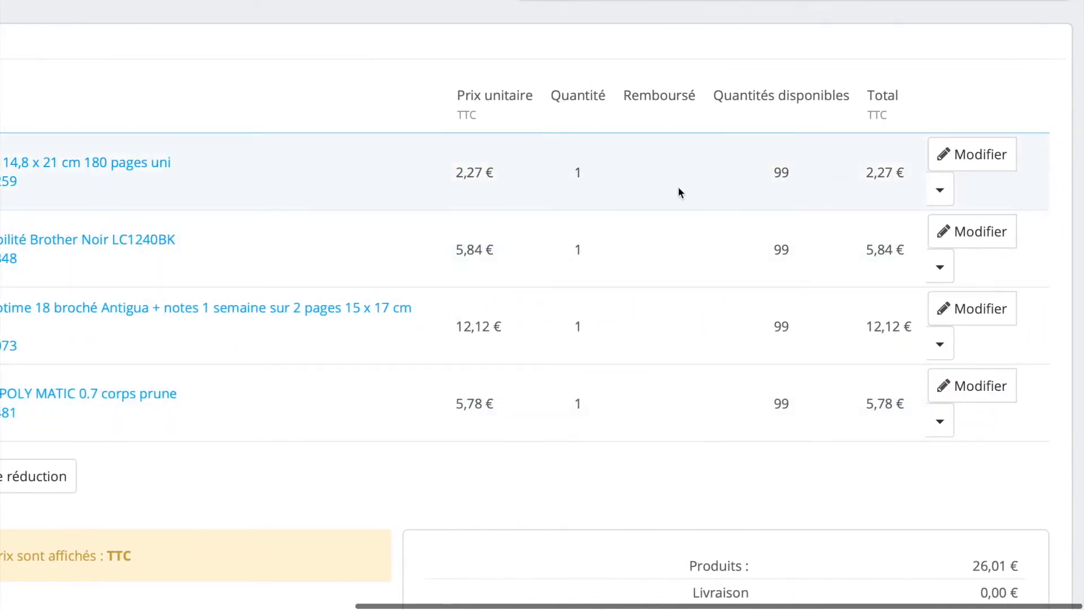
scroll(580, 414, left, 6)
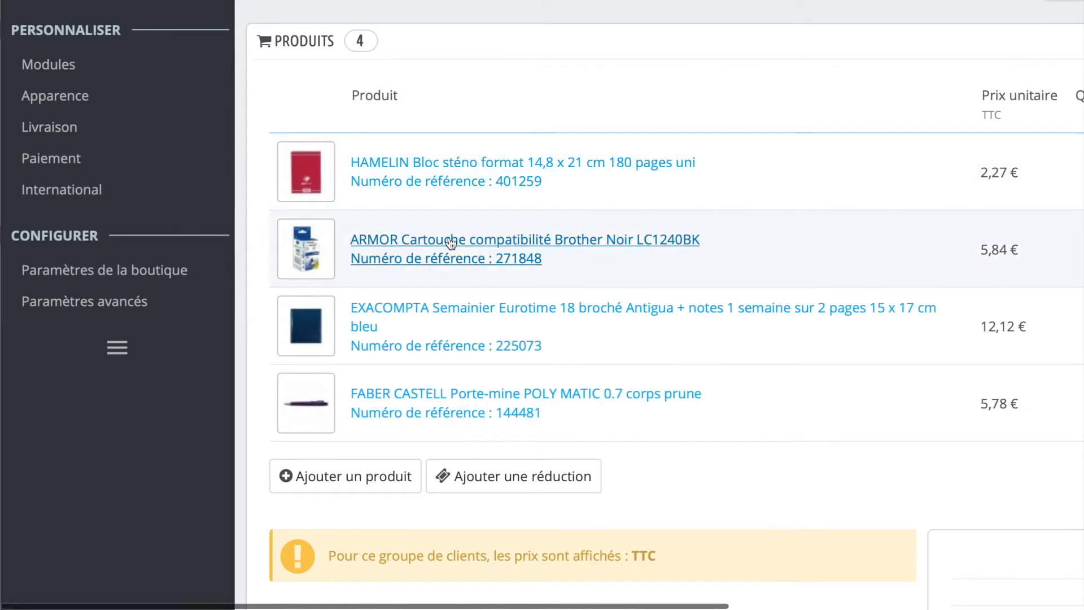
scroll(375, 240, right, 3)
scroll(363, 357, down, 1)
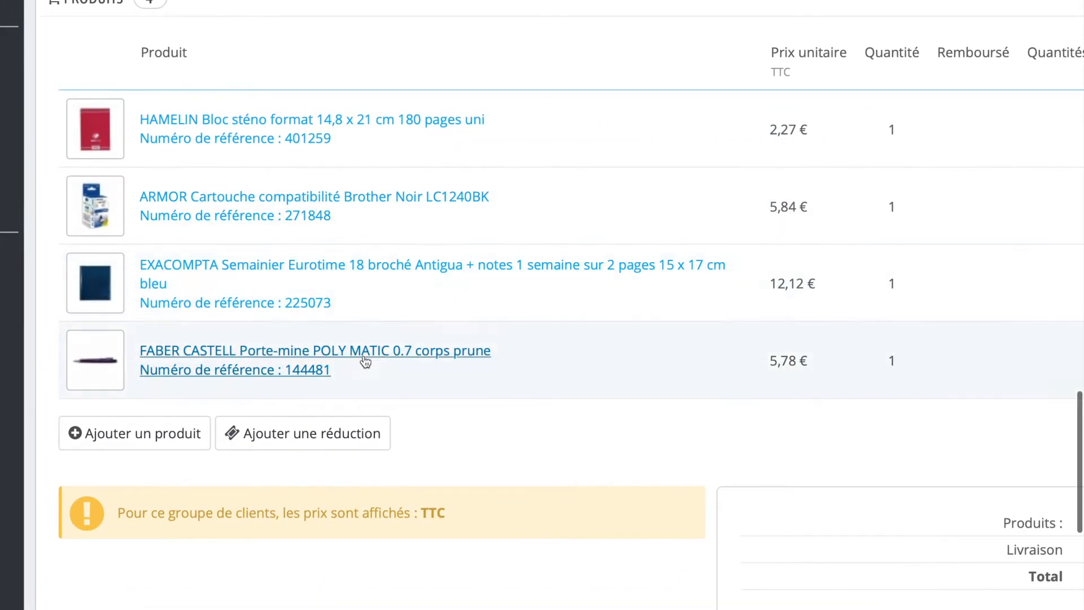
scroll(463, 384, down, 5)
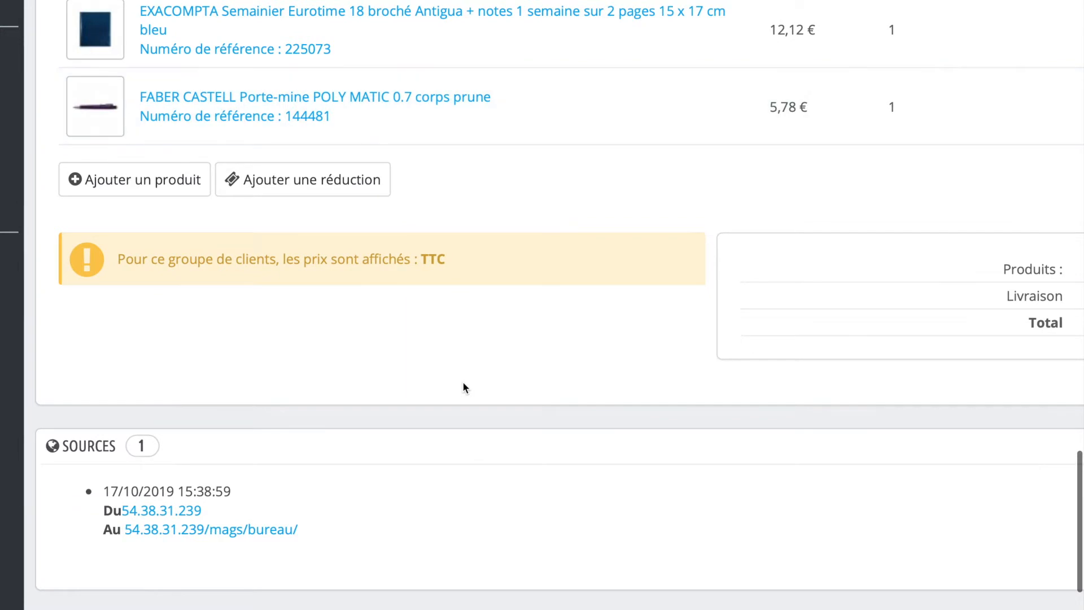
- Examine the order's totals for products and delivery below the product list
scroll(463, 384, right, 4)
drag(1007, 320, 1052, 316)
click(657, 332)
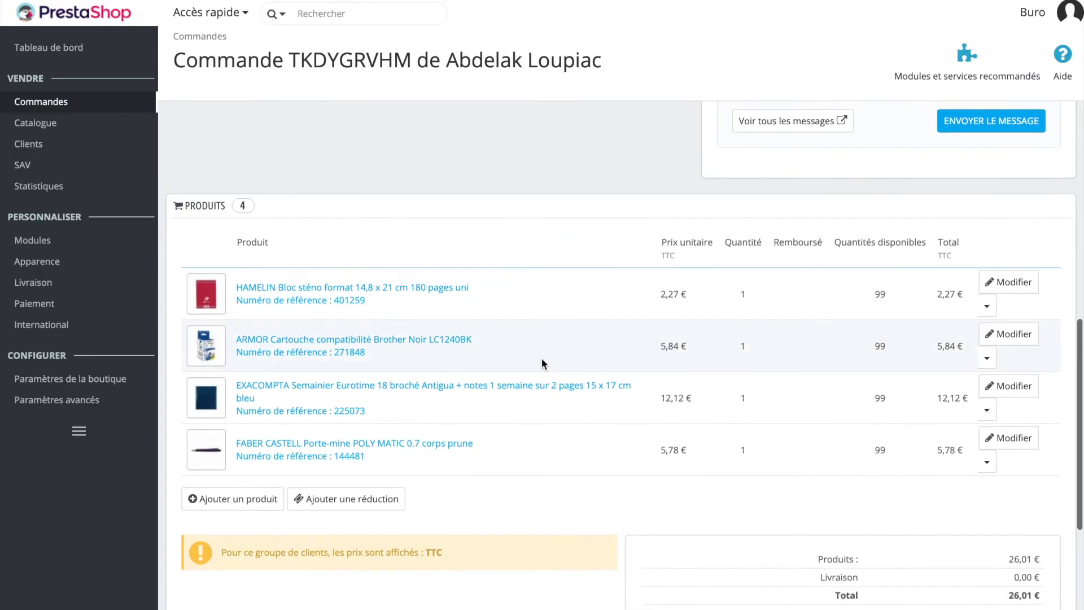
- Review the customer's account details, delivery address and billing address, and the private comment area
scroll(542, 362, up, 5)
scroll(542, 362, up, 10)
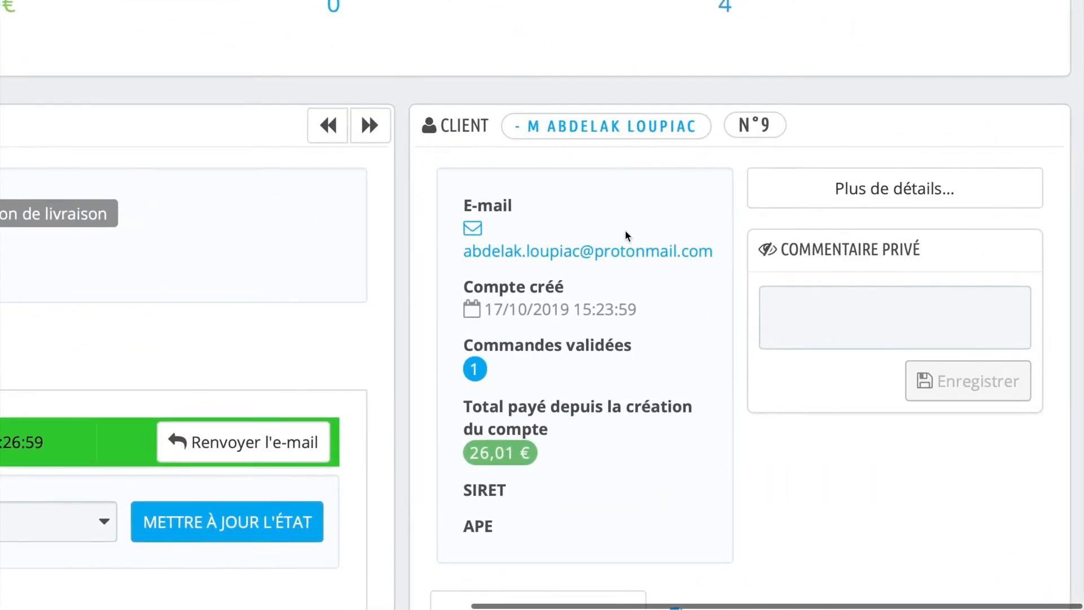
scroll(646, 355, down, 3)
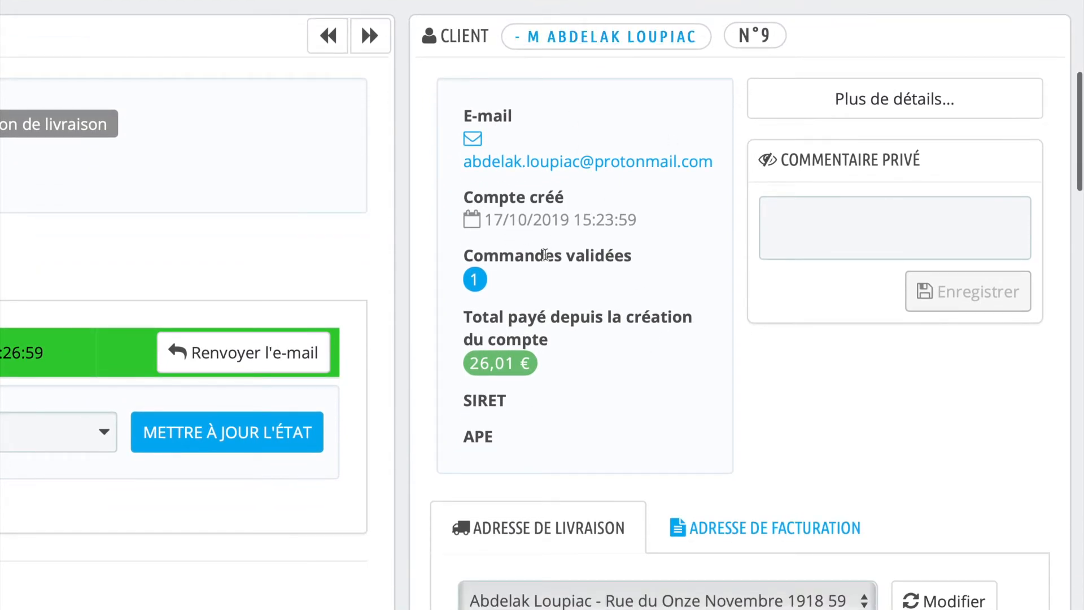
scroll(679, 262, down, 3)
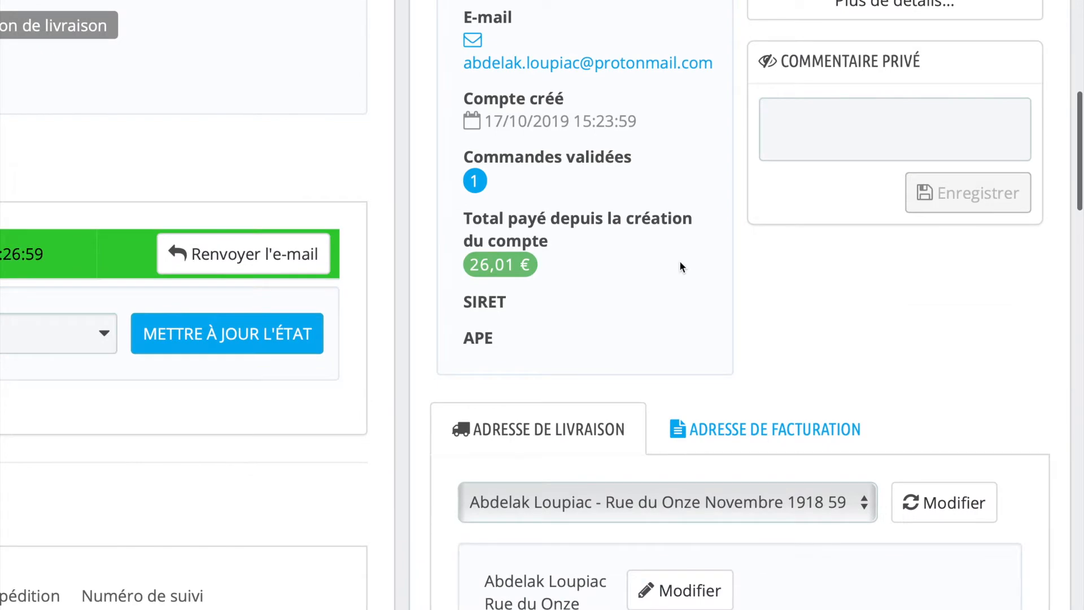
scroll(679, 266, down, 5)
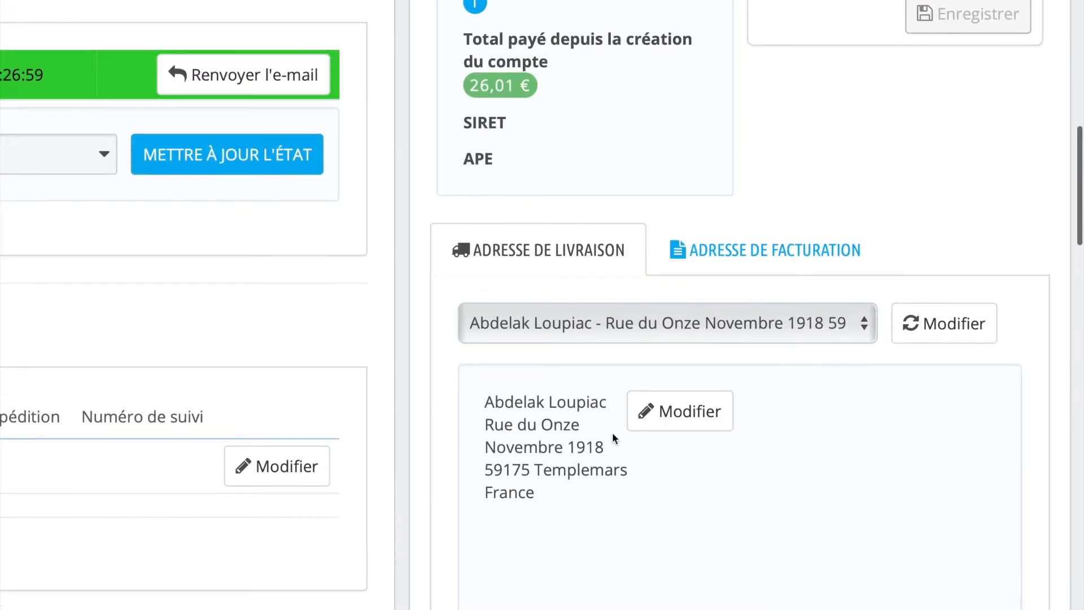
click(746, 251)
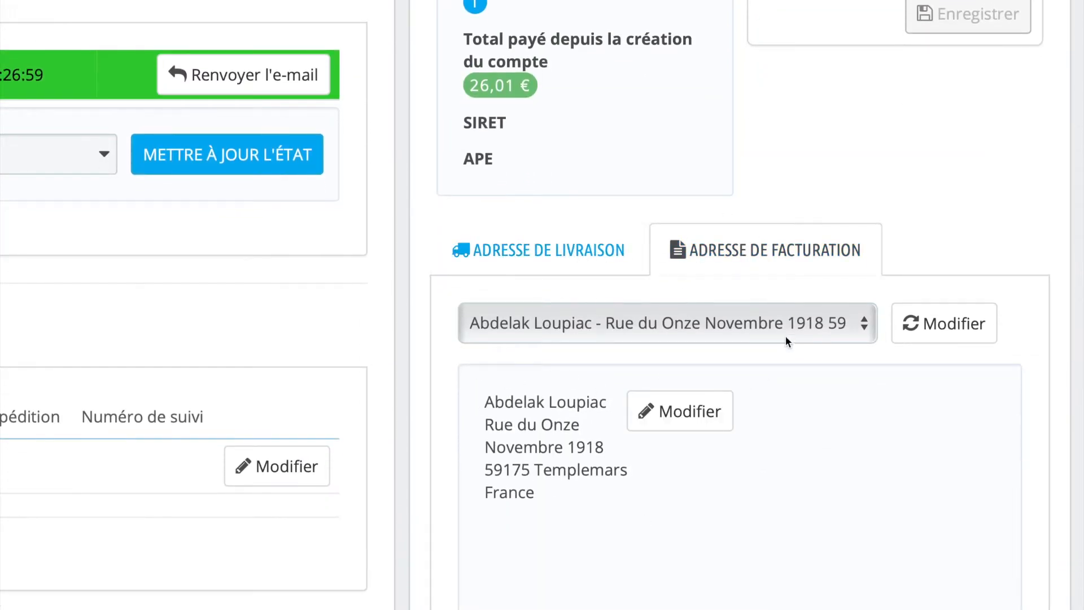
scroll(785, 335, up, 5)
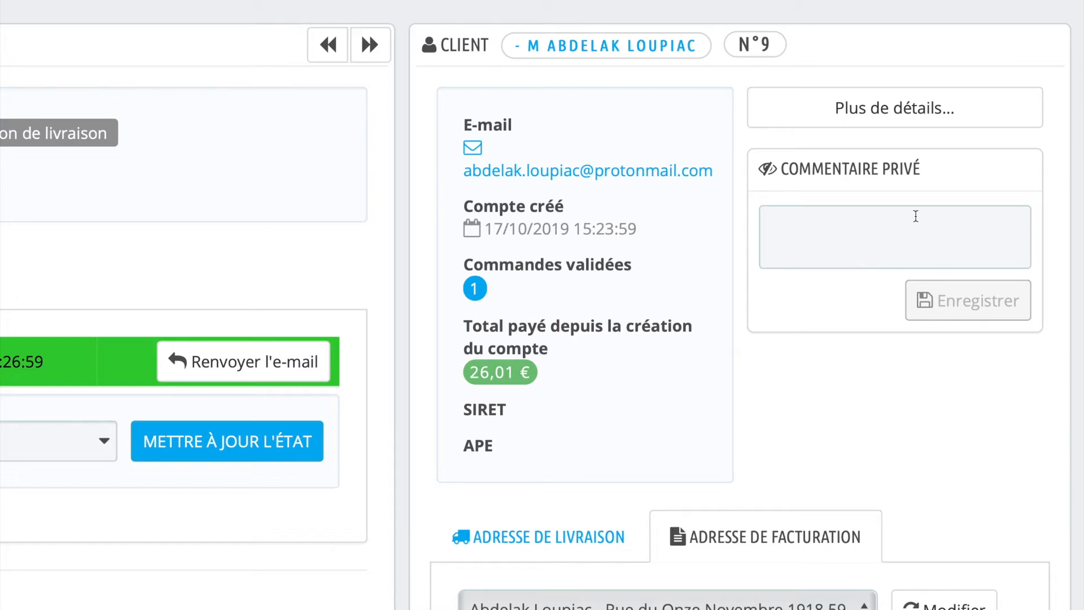
- In the order's message form, check the predefined messages and turn on showing the message to the customer
scroll(899, 299, down, 4)
scroll(899, 299, down, 14)
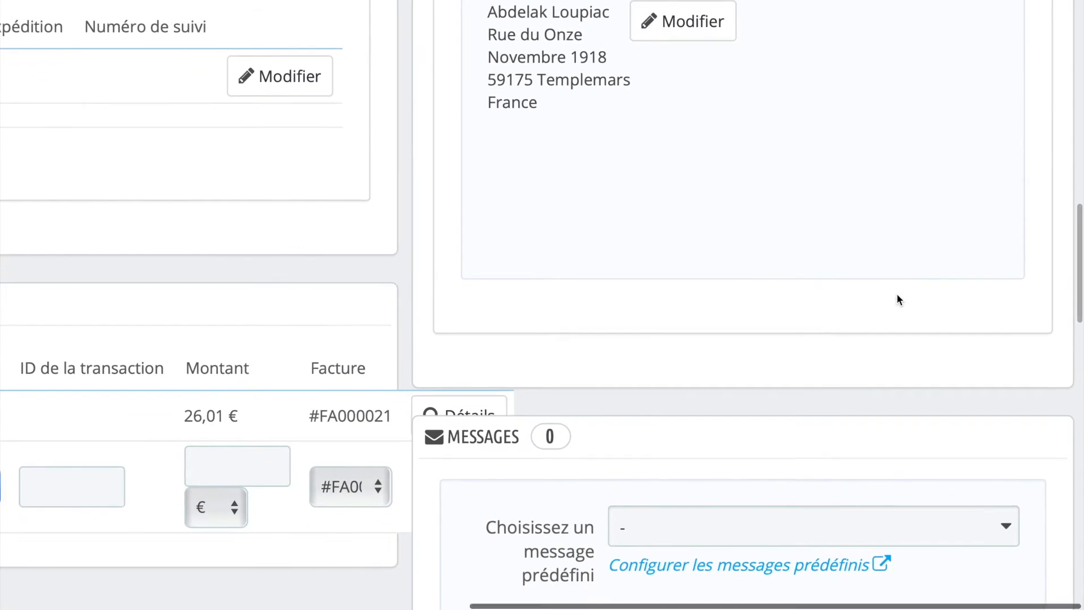
scroll(602, 382, down, 2)
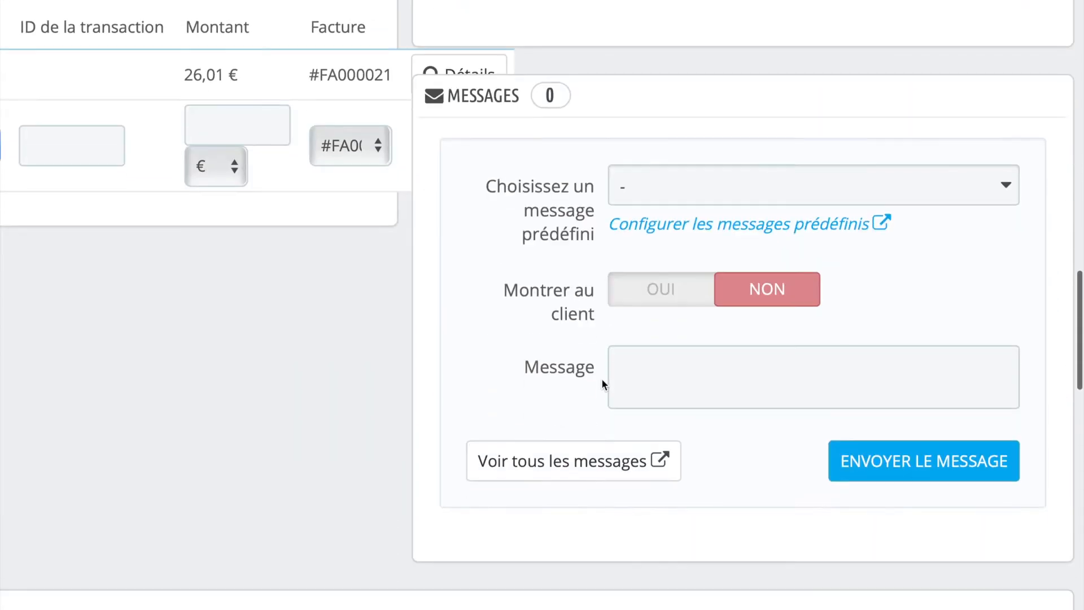
scroll(601, 379, up, 1)
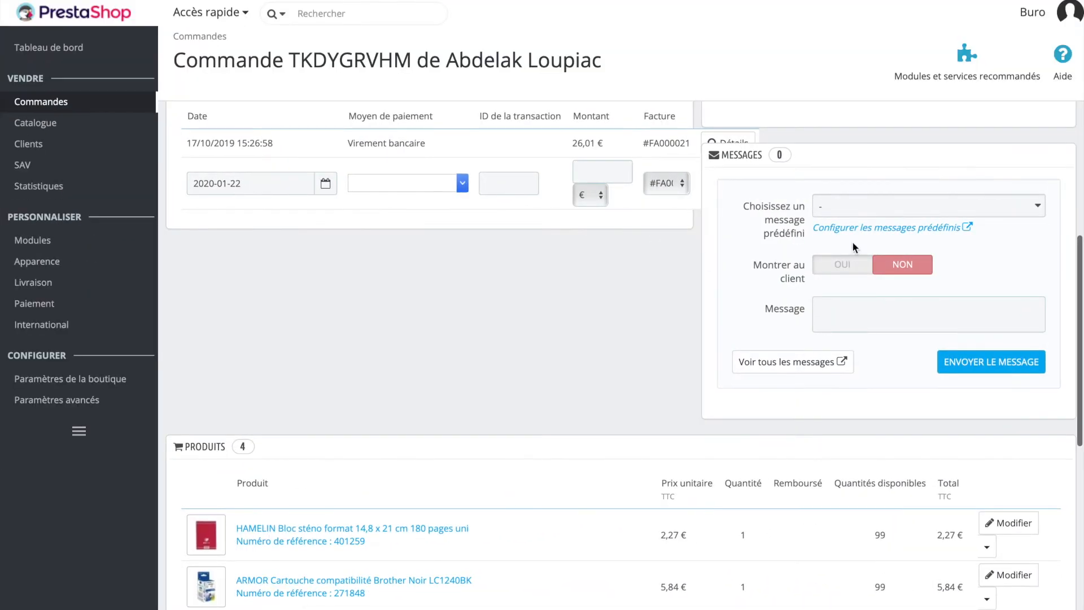
click(891, 207)
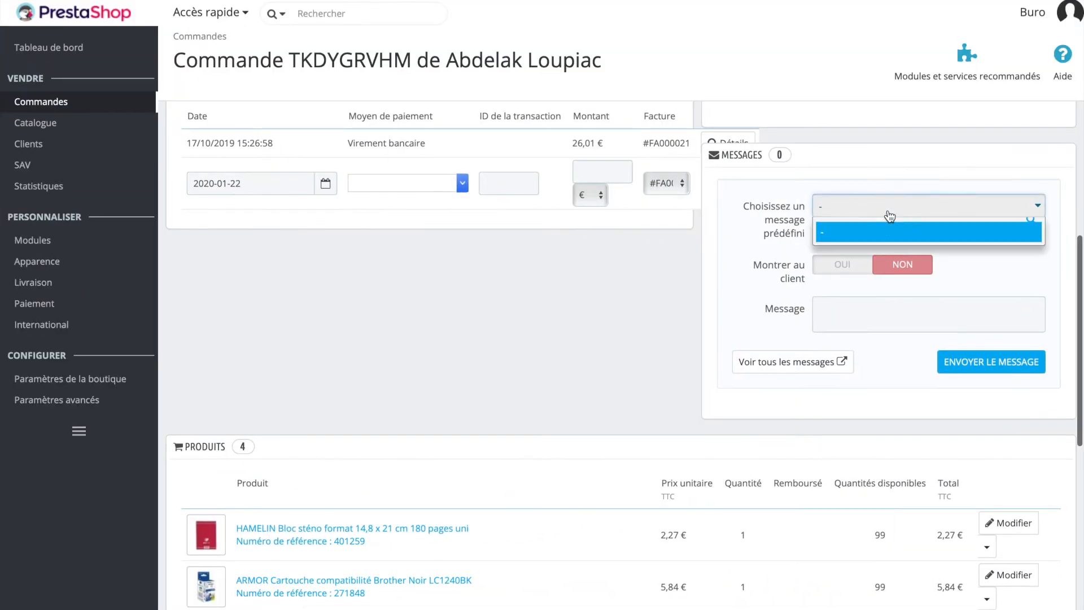
click(862, 239)
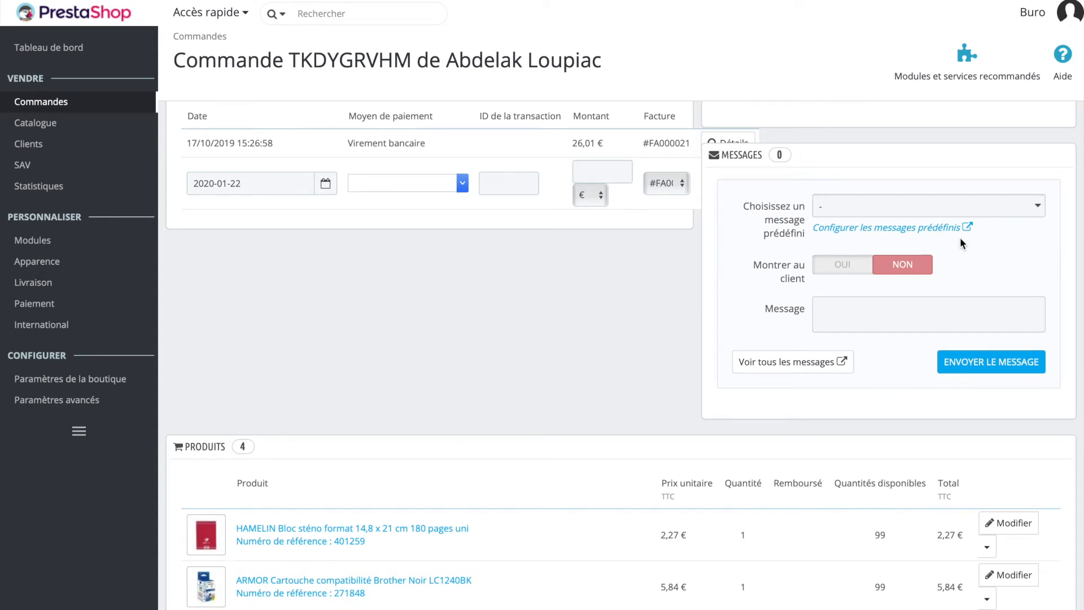
click(859, 313)
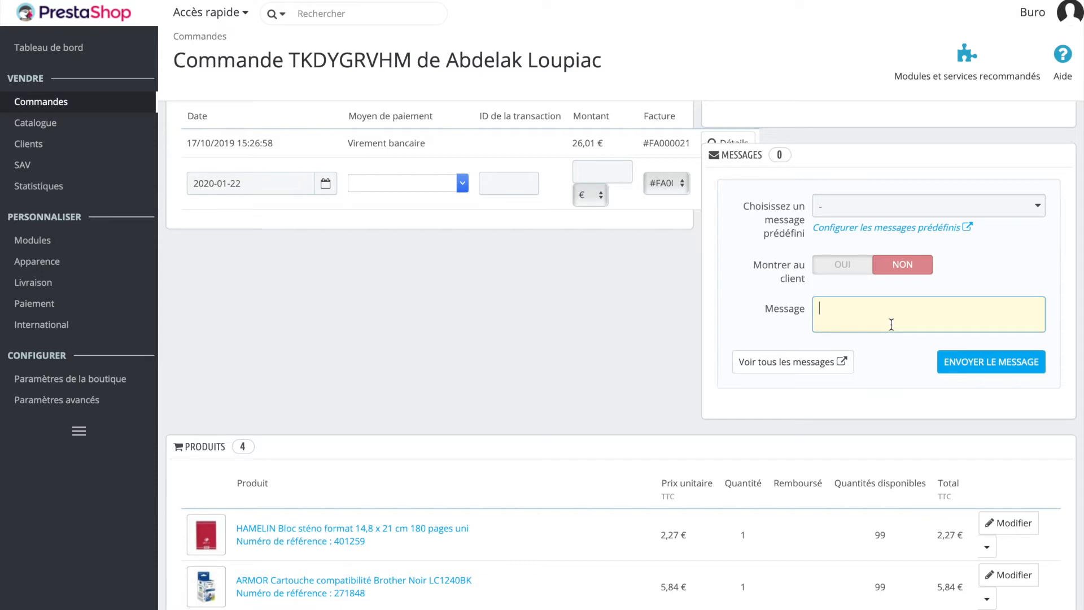
click(875, 271)
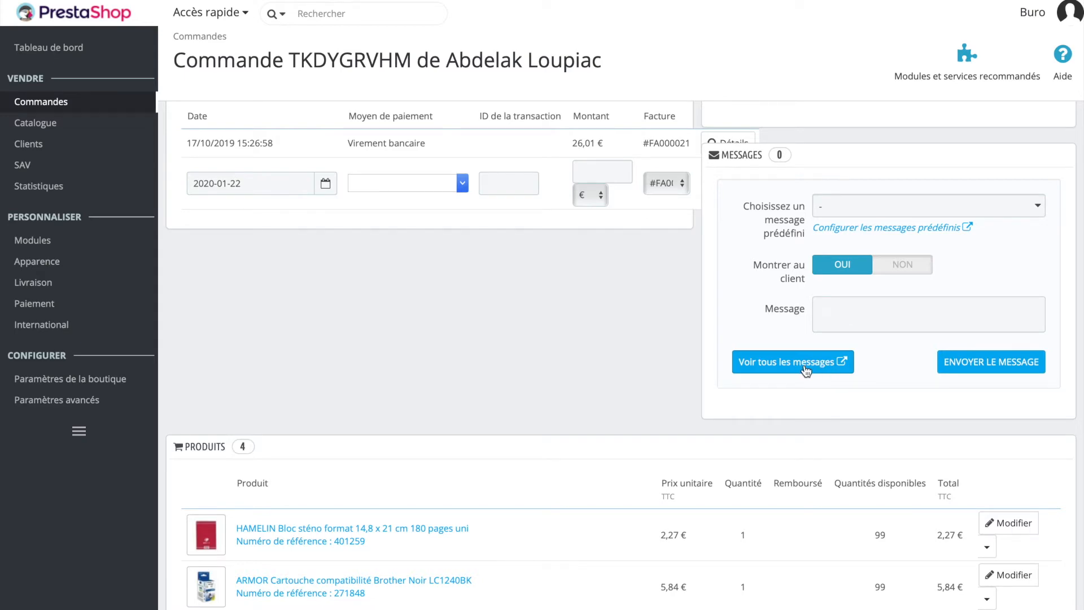
- Review the whole order page again, from the delivery and product details up to the order summary and customer information
scroll(678, 266, up, 5)
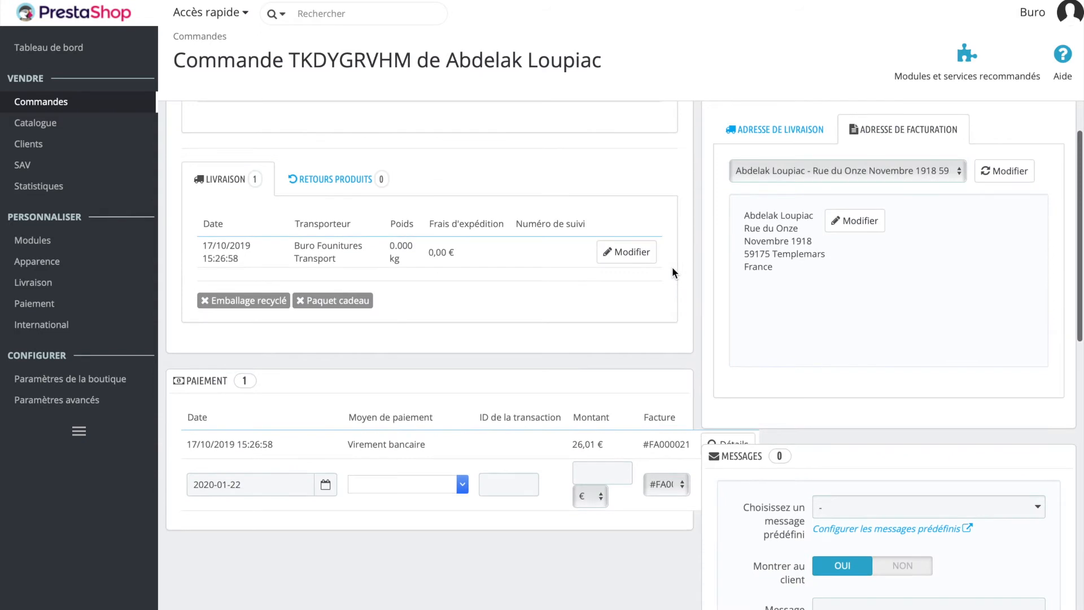
mouse_move(70, 141)
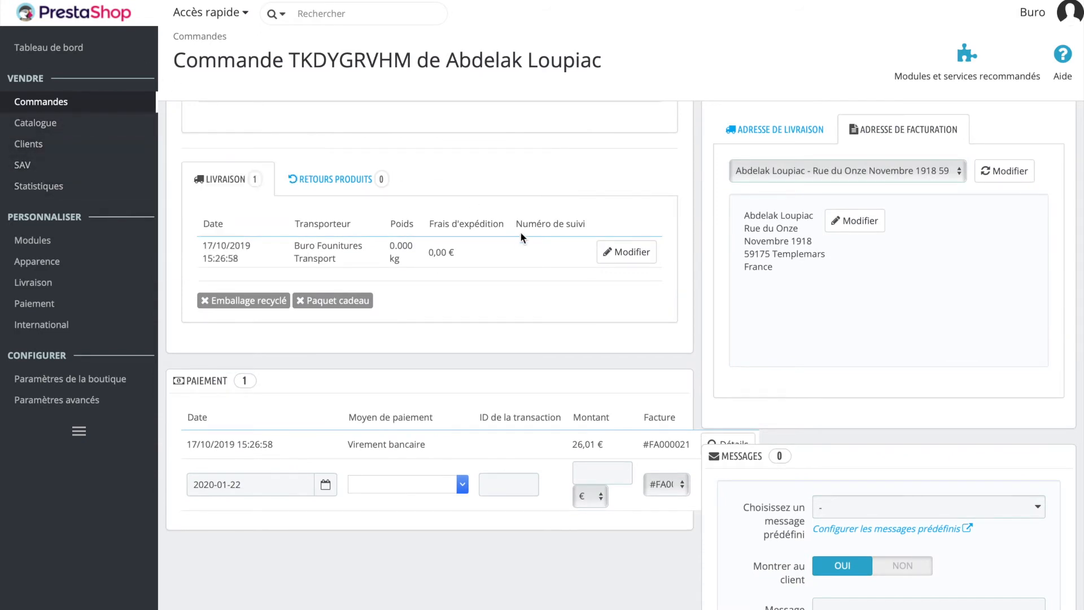
scroll(520, 232, down, 9)
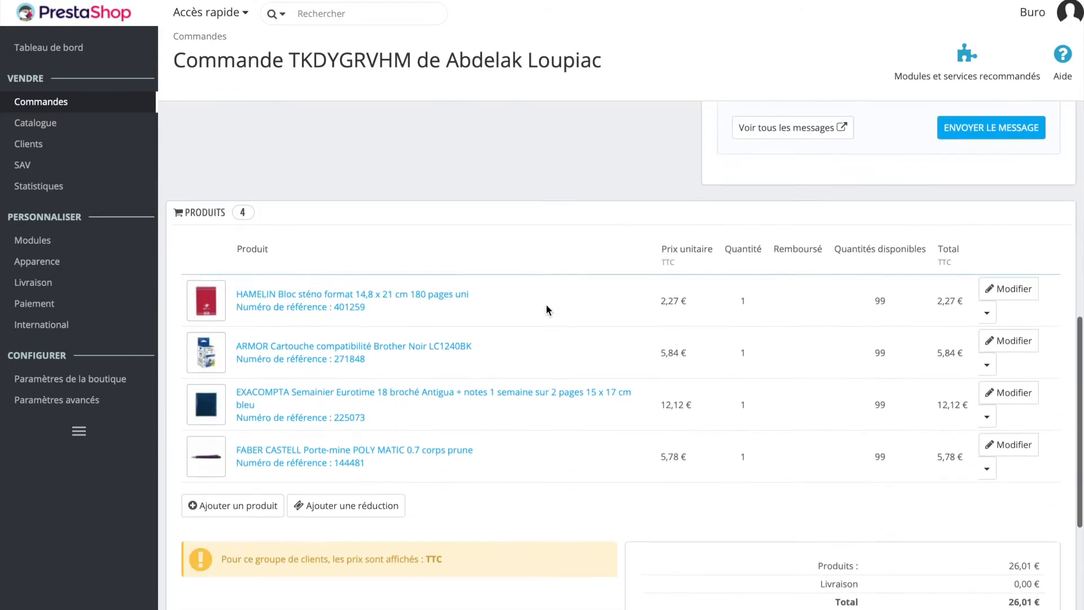
scroll(546, 305, down, 5)
scroll(546, 305, up, 12)
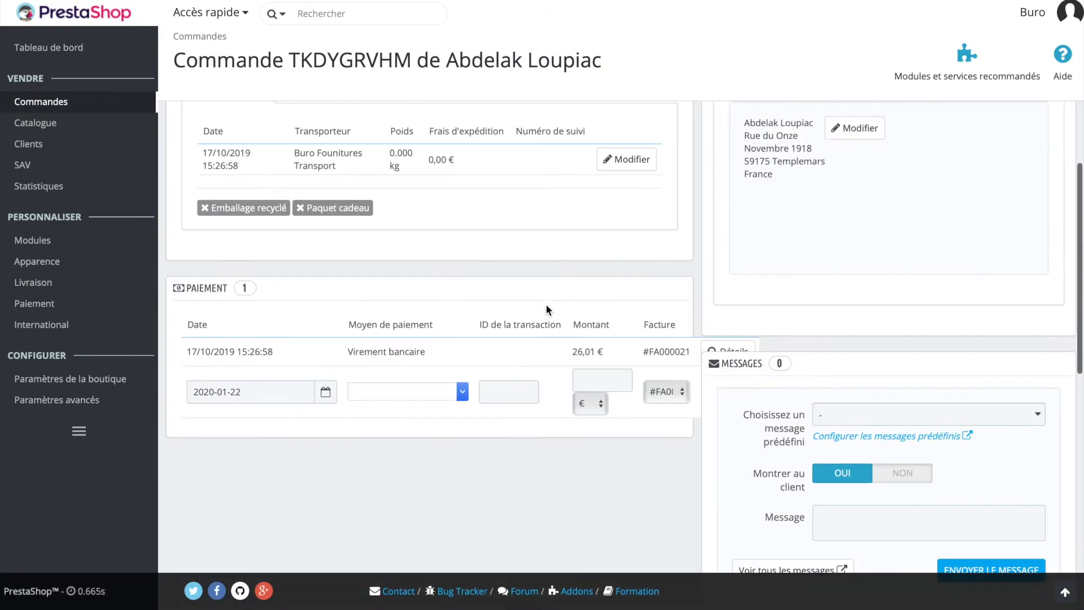
scroll(547, 309, up, 8)
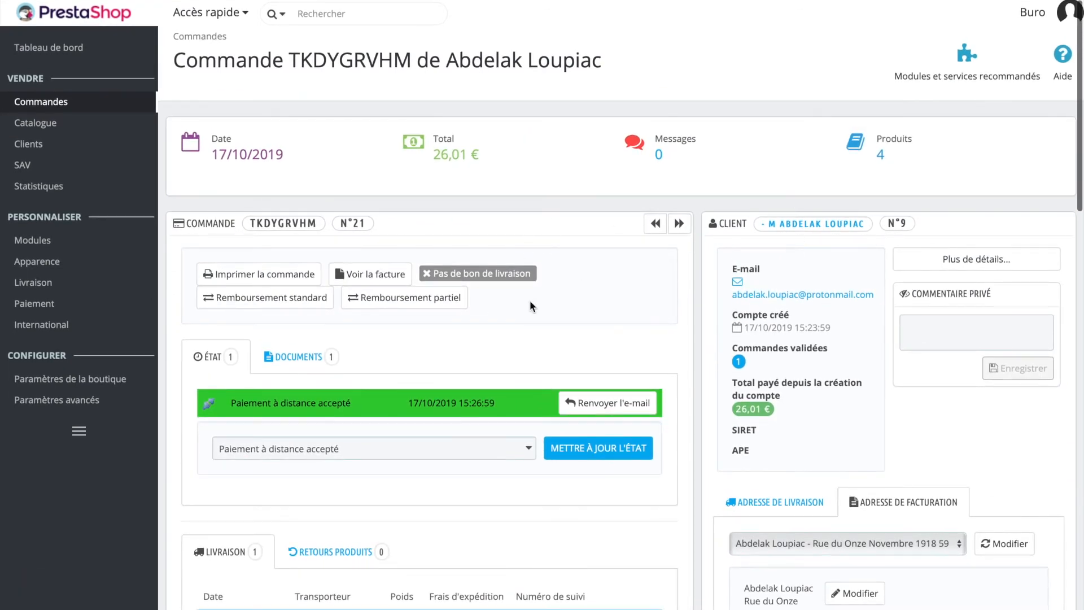
scroll(821, 346, down, 2)
scroll(822, 347, up, 1)
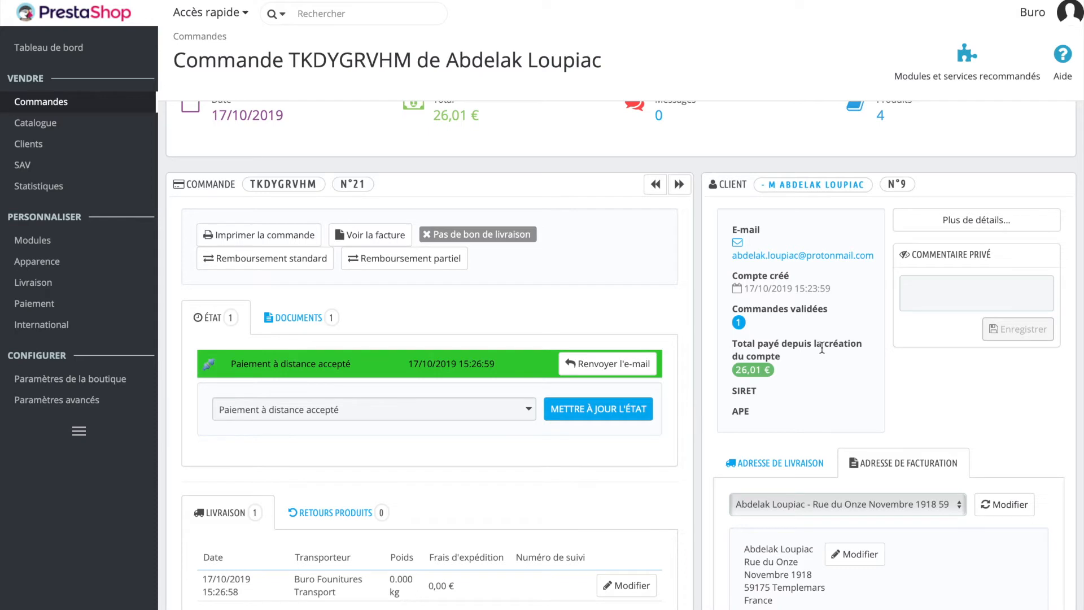
scroll(821, 348, up, 1)
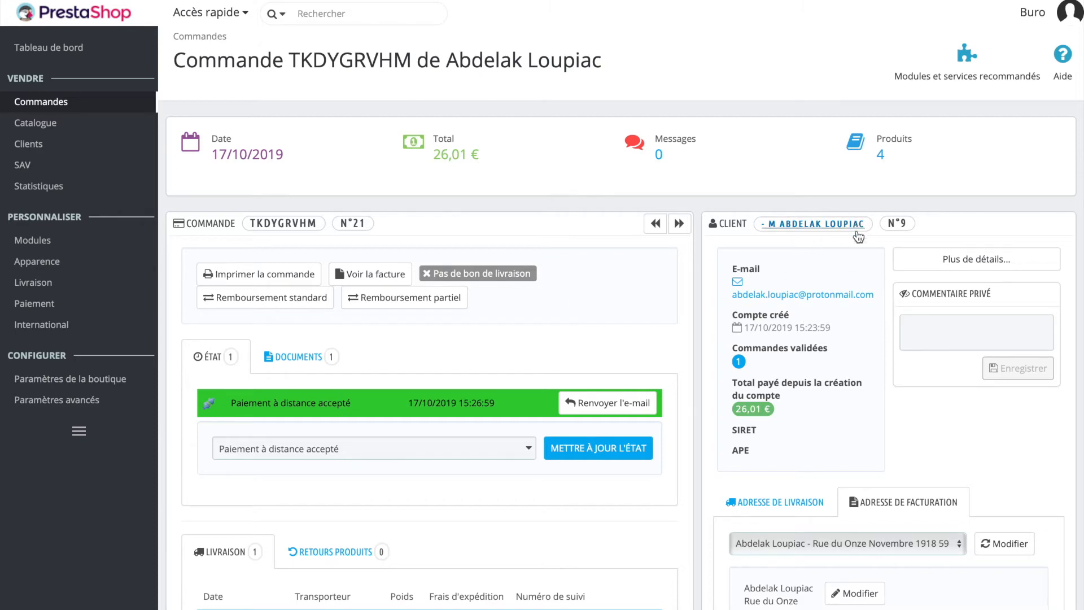
- Check the order's delivery details and the recorded payment method and amount
scroll(607, 421, down, 4)
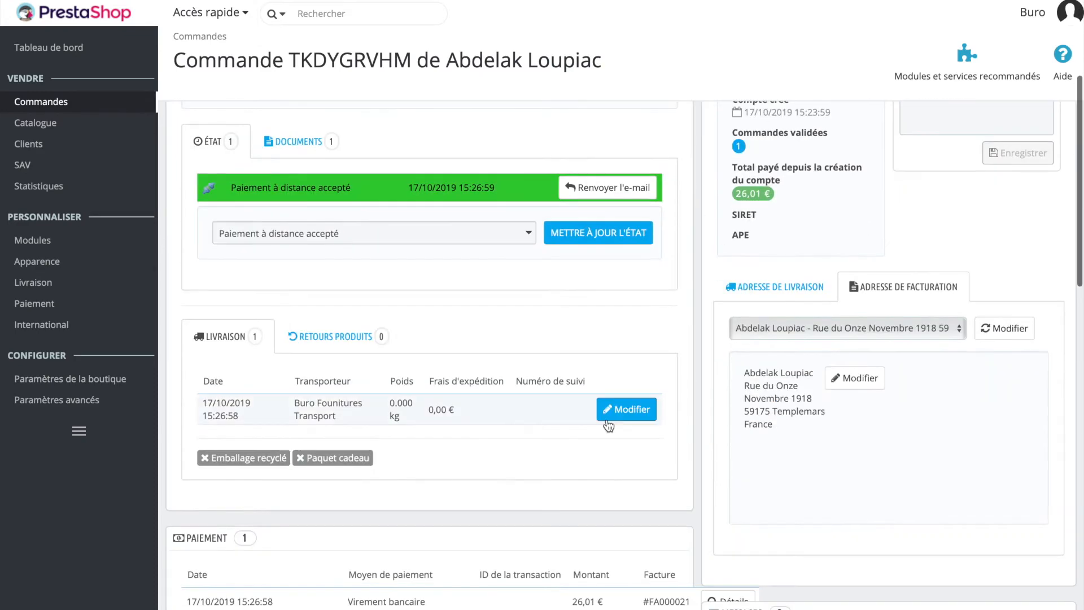
scroll(537, 453, down, 3)
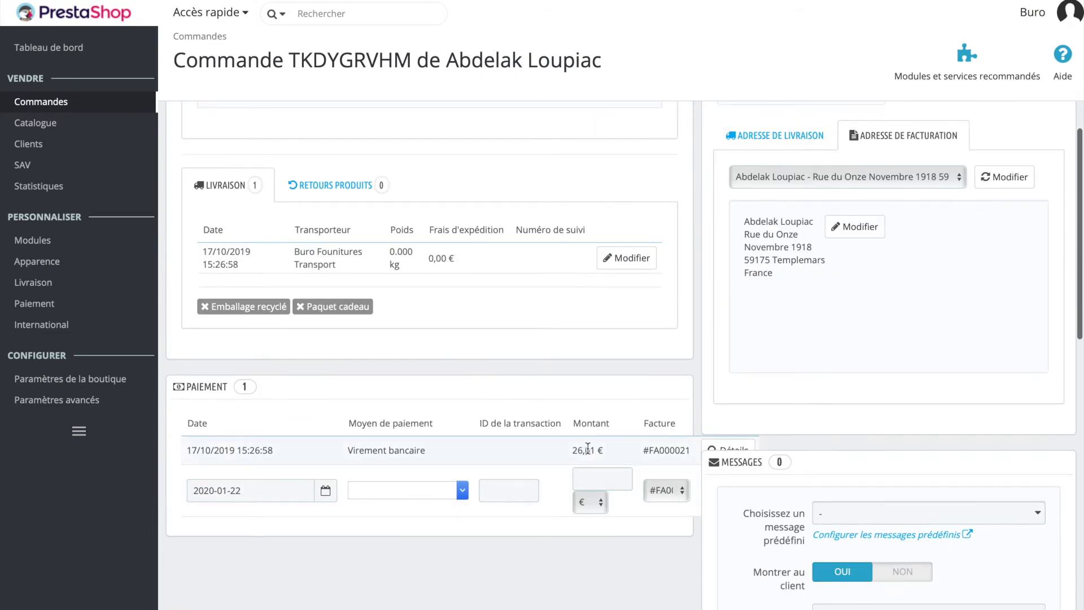
drag(374, 452, 590, 460)
scroll(510, 413, up, 5)
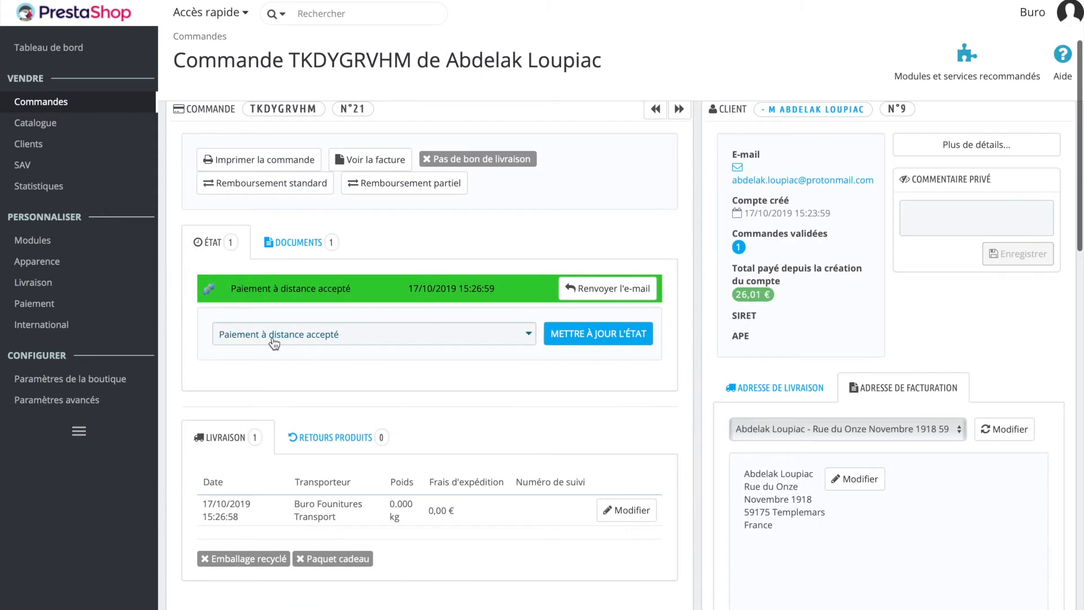
- Review the available order states and update the order's state to En cours de préparation
drag(256, 288, 348, 285)
click(440, 339)
scroll(430, 451, down, 3)
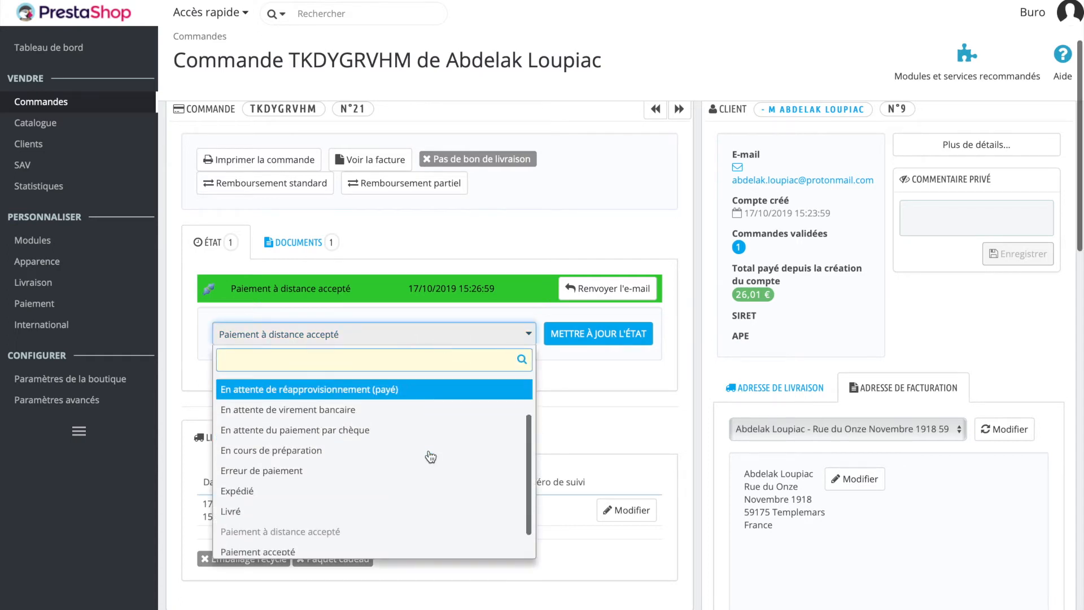
scroll(431, 455, up, 3)
scroll(431, 456, down, 2)
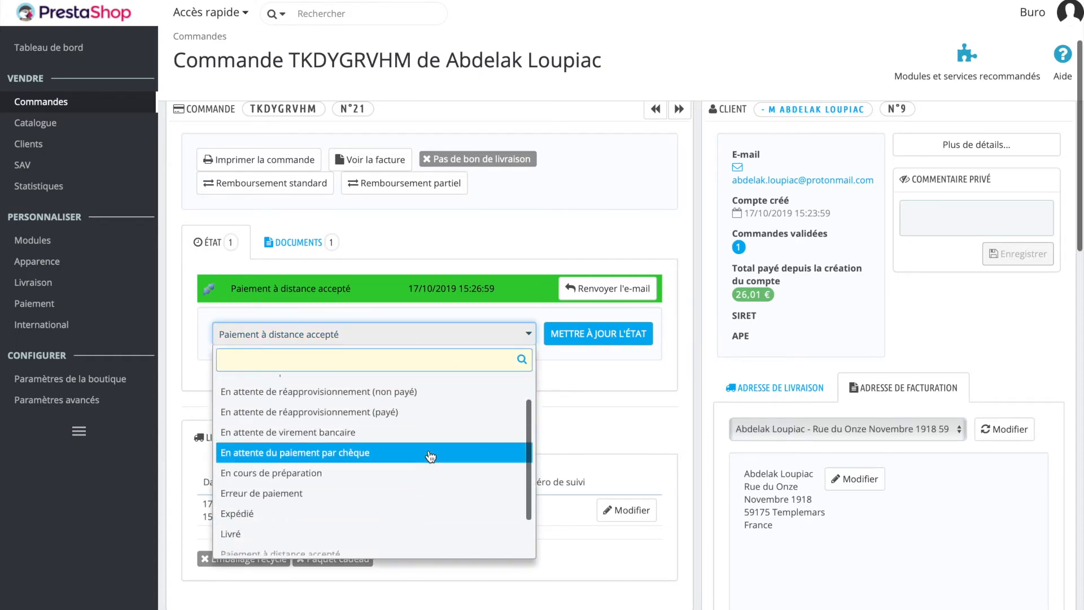
scroll(431, 456, up, 2)
scroll(431, 456, down, 3)
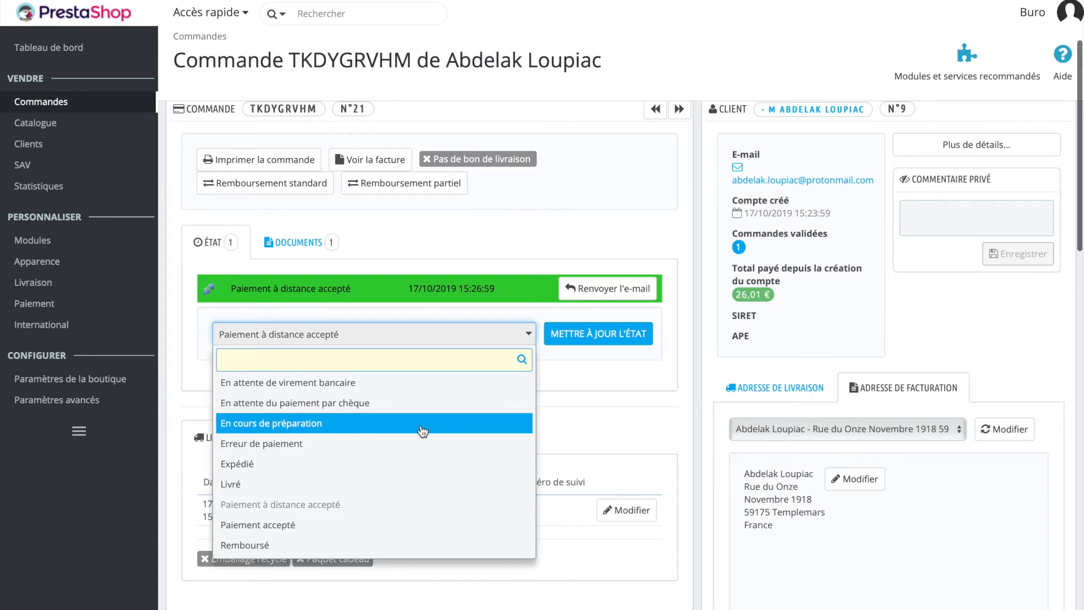
click(422, 431)
click(633, 339)
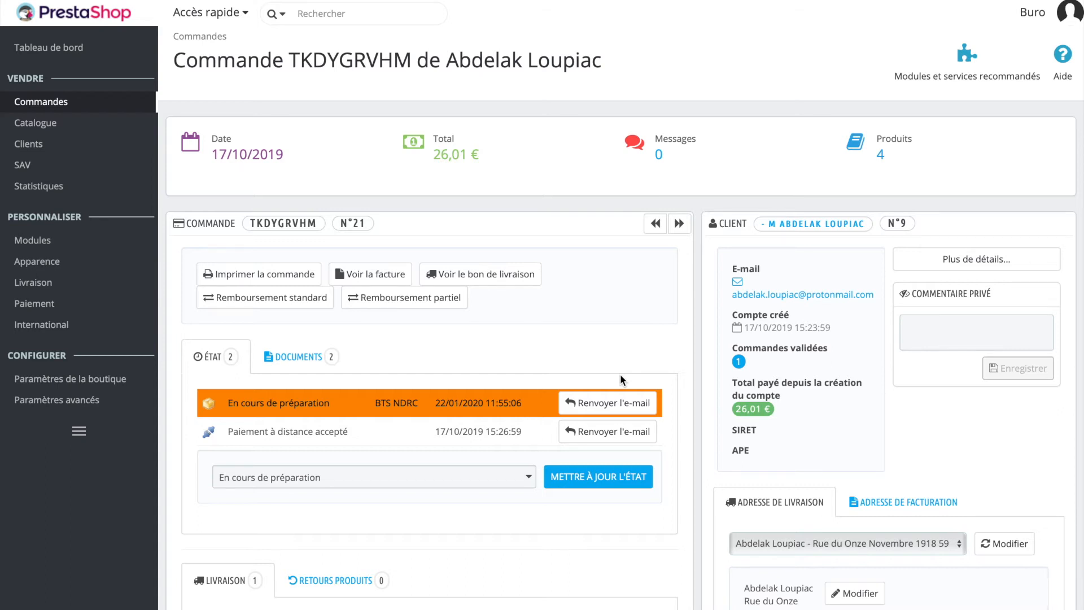
- Update the order's state to Expédié
click(352, 483)
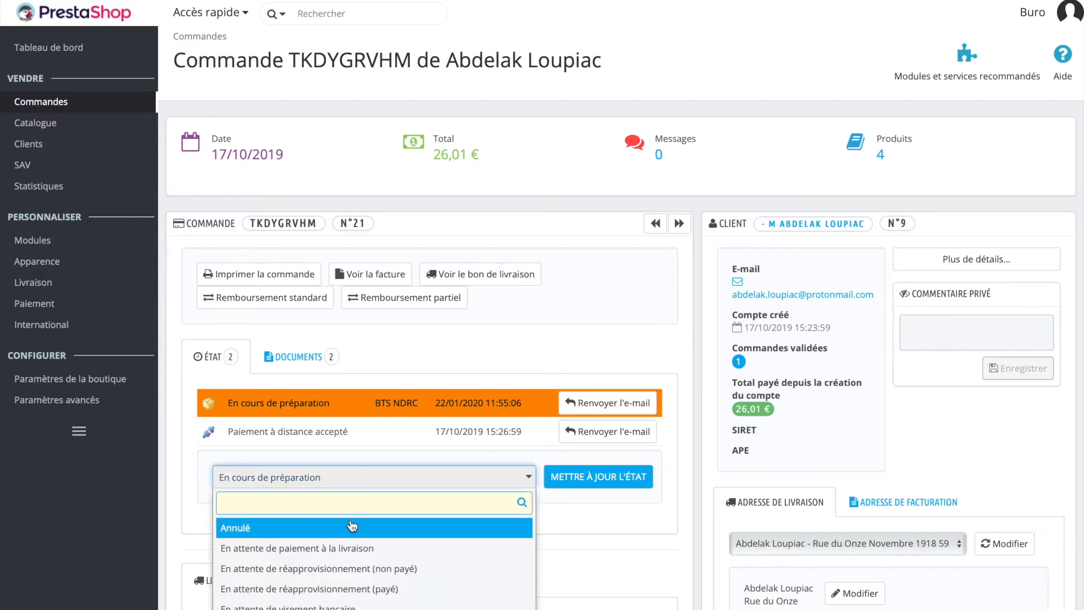
scroll(352, 527, down, 3)
scroll(311, 543, down, 2)
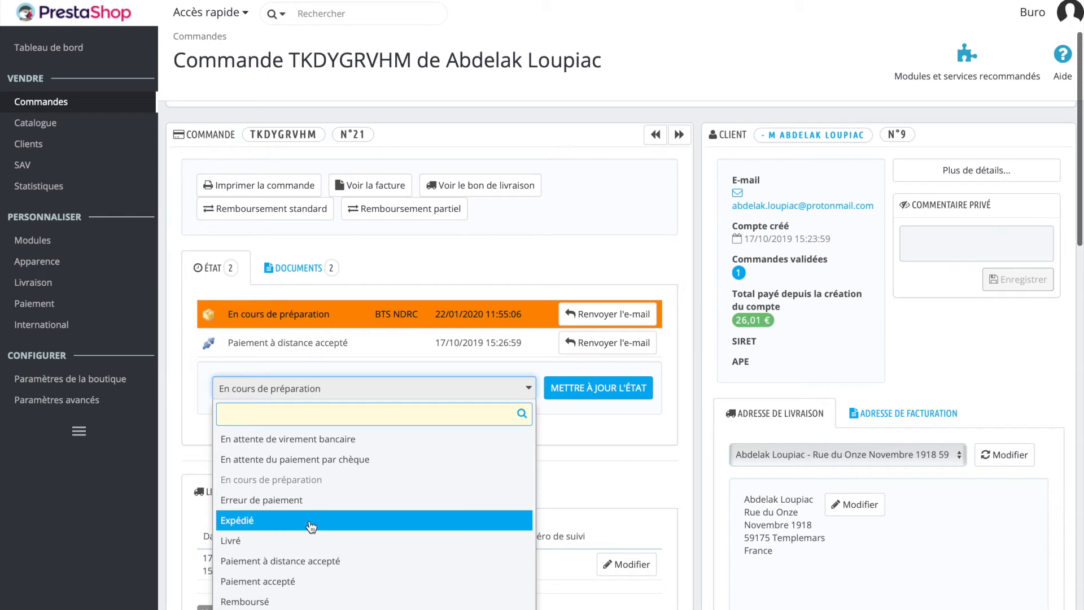
scroll(316, 511, down, 1)
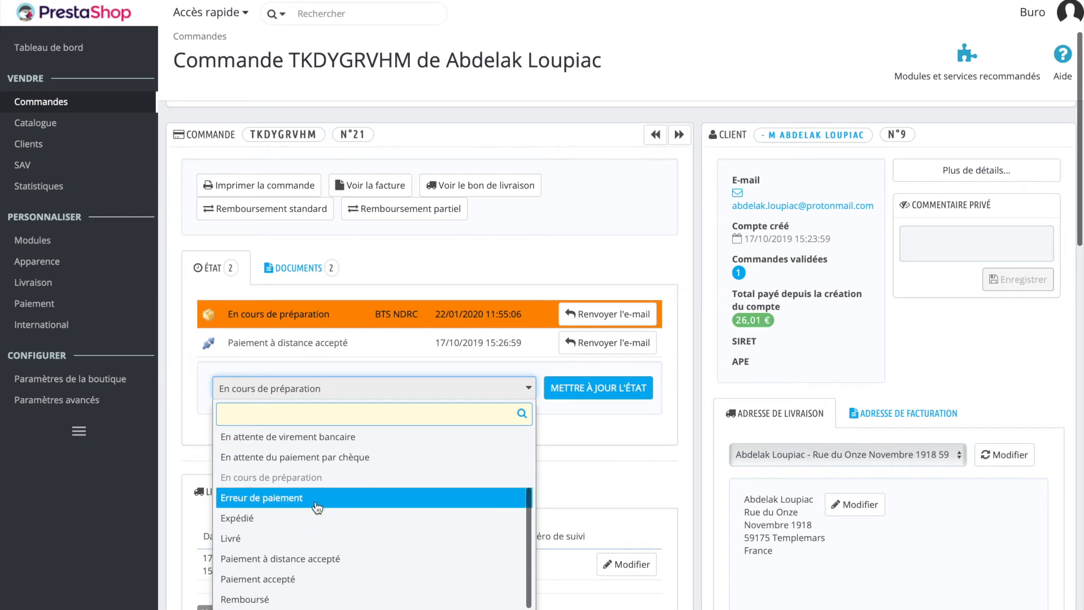
click(321, 519)
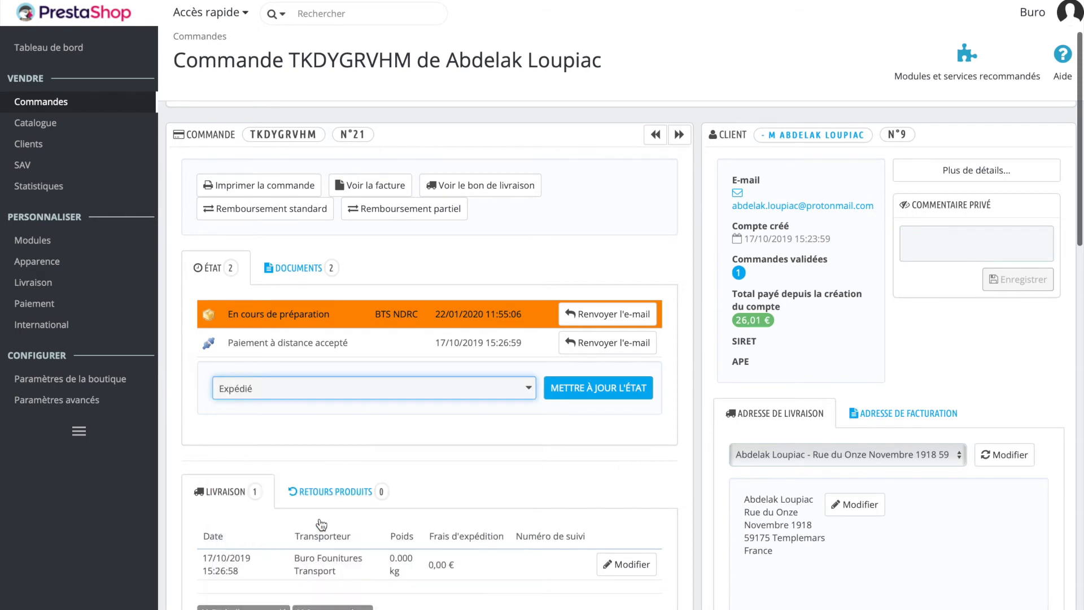
click(609, 400)
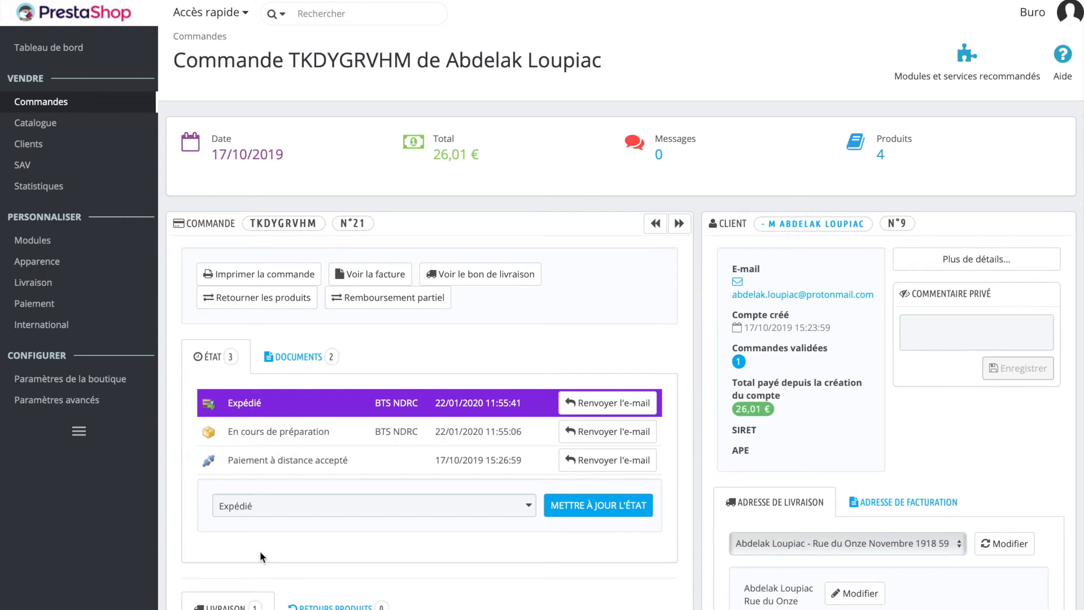
- Update the order's state to Livré
click(285, 510)
scroll(286, 510, down, 4)
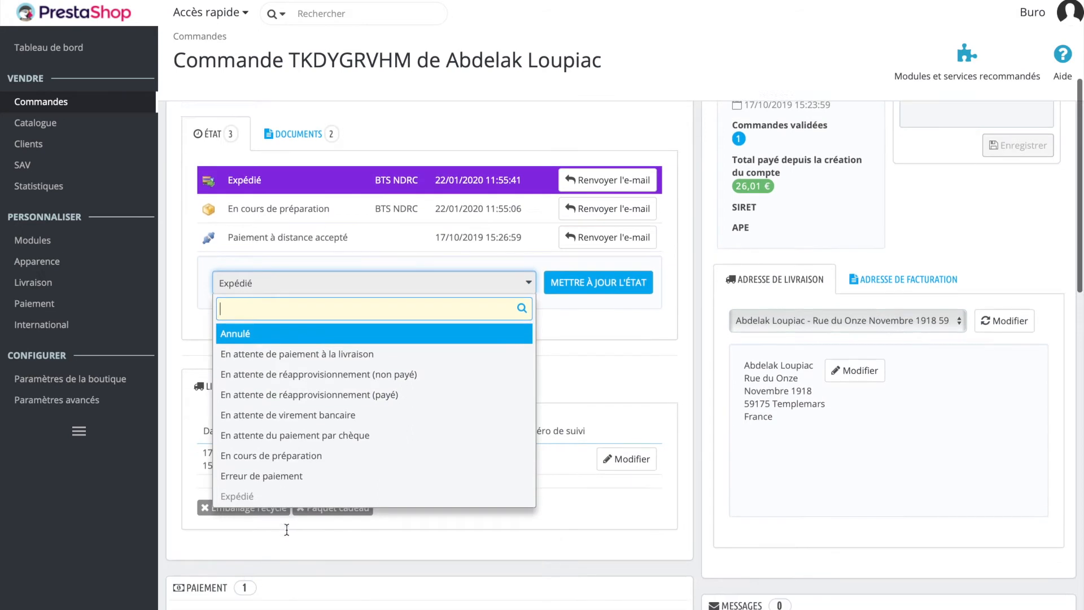
scroll(294, 449, down, 2)
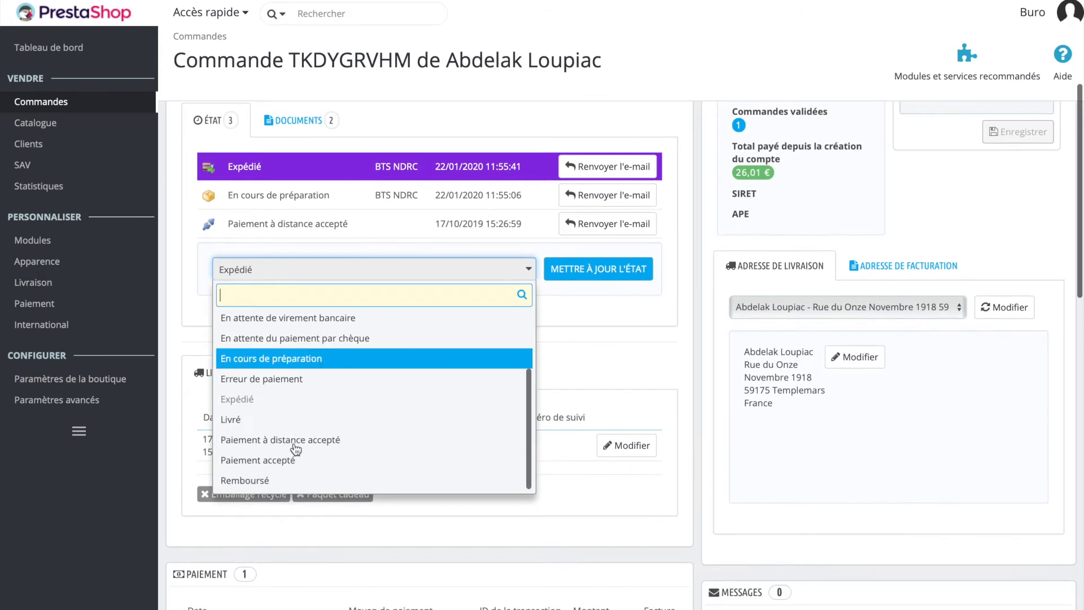
click(300, 425)
click(590, 270)
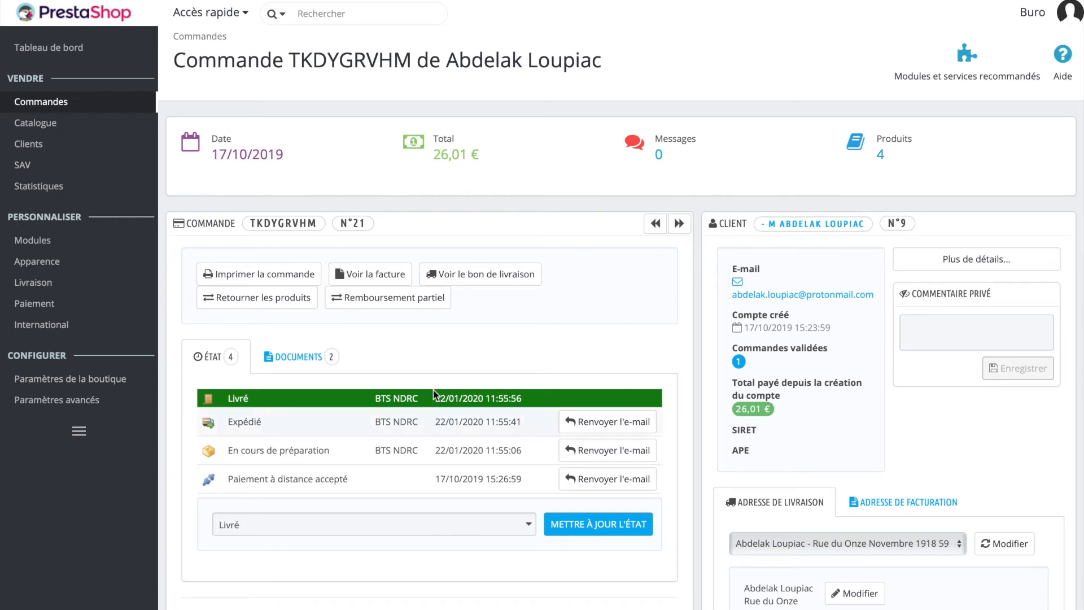
- Show the order's documents, open the delivery slip and read through its products and payment method
click(283, 354)
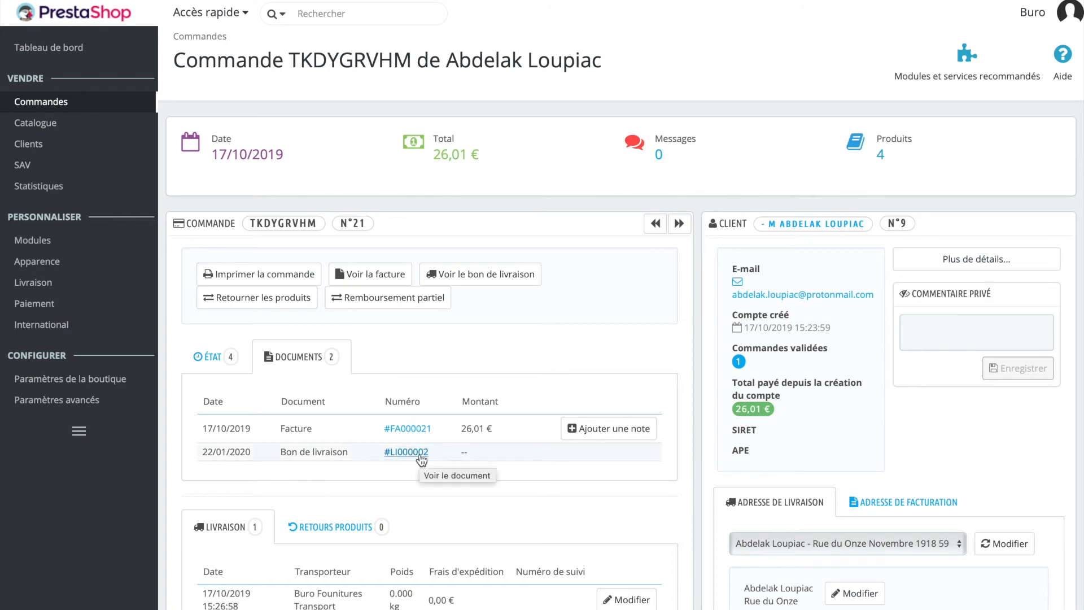
click(492, 279)
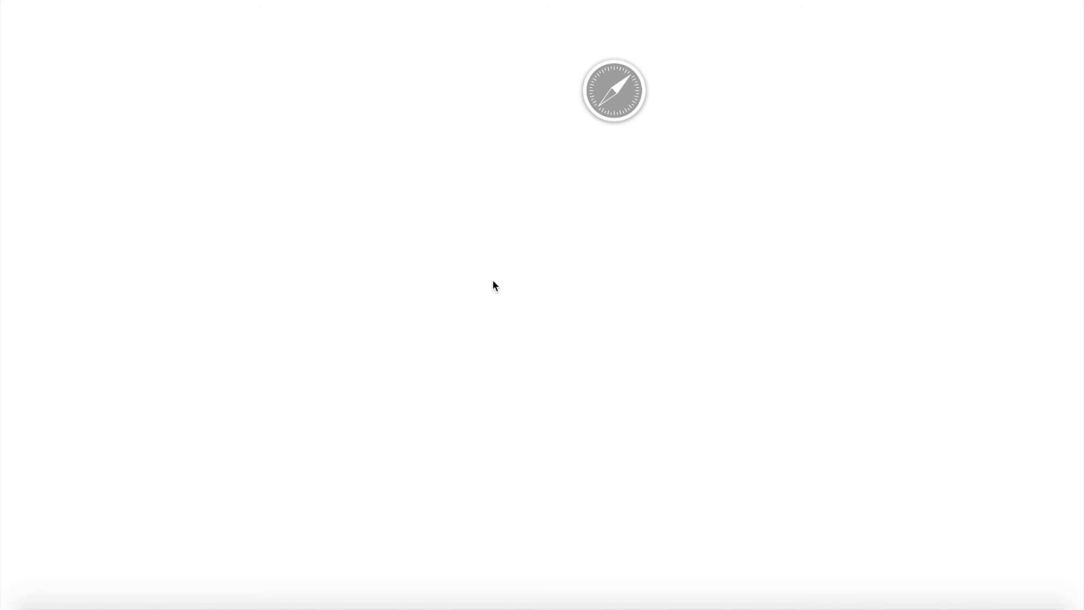
scroll(420, 293, down, 10)
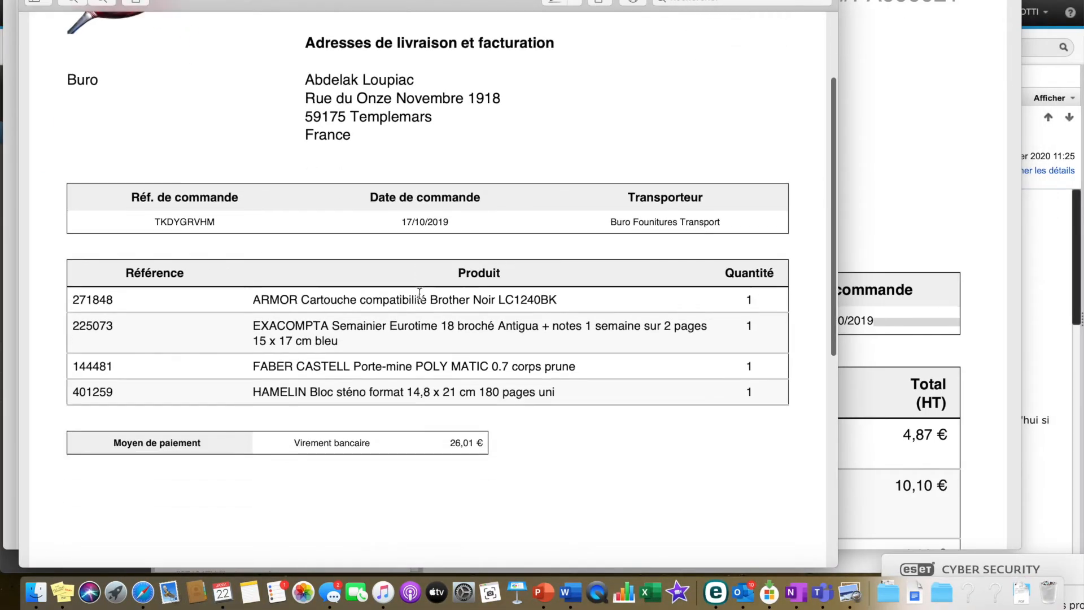
scroll(420, 293, up, 5)
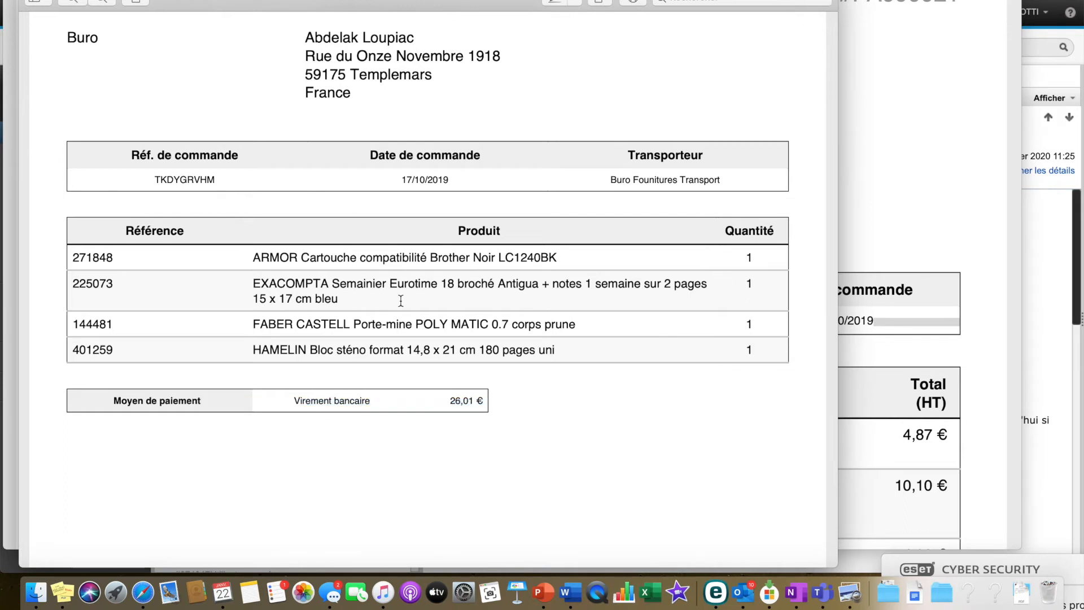
scroll(387, 316, up, 4)
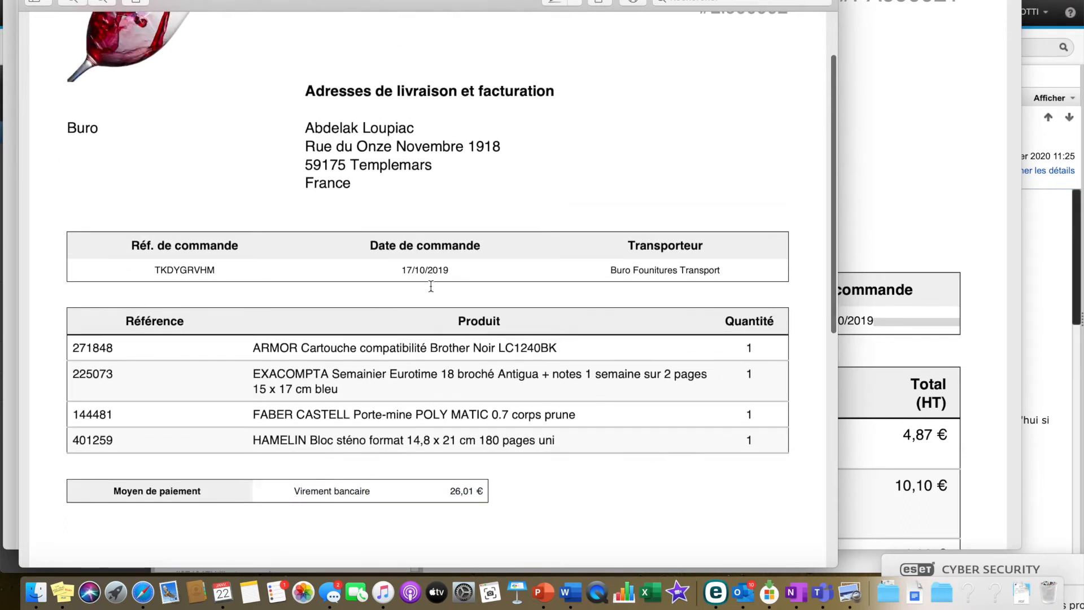
- Place the delivery slip and the invoice side by side, compare their contents, and return to the order's state history
click(902, 157)
drag(5, 50, 576, 47)
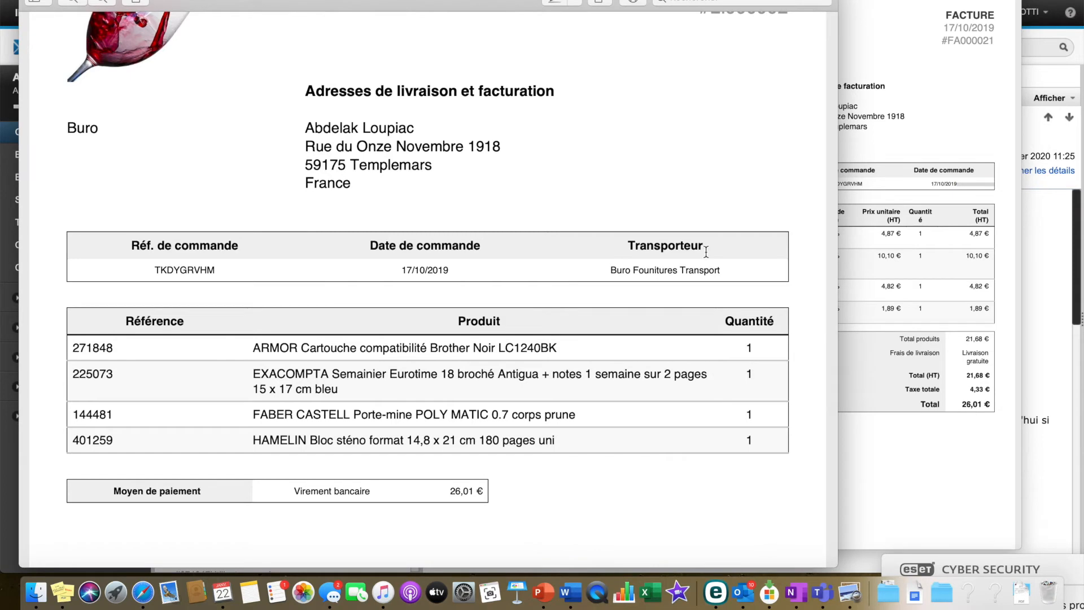
drag(838, 253, 575, 257)
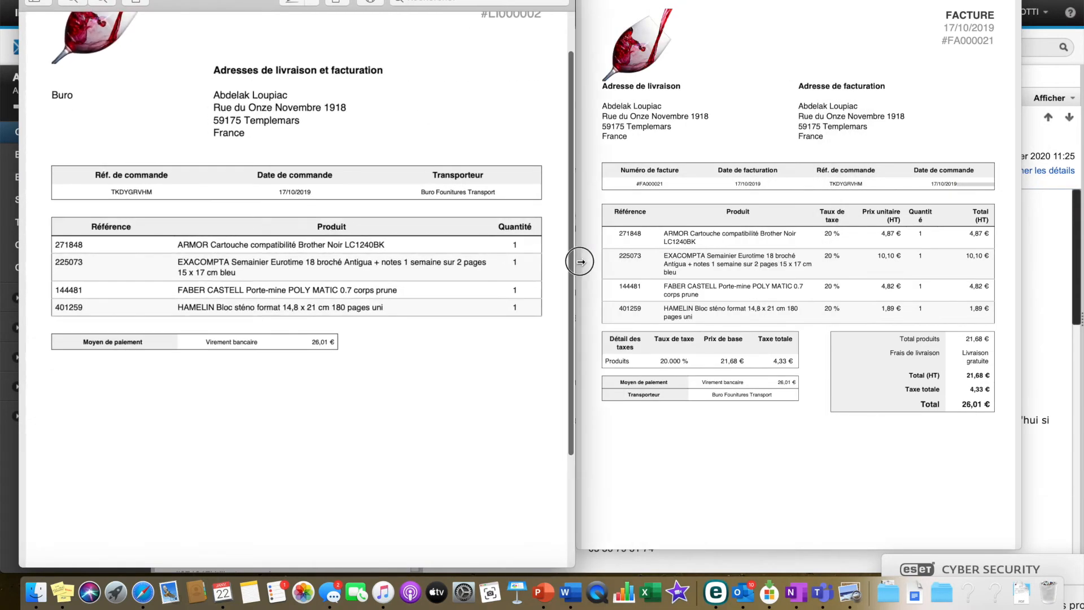
scroll(459, 320, up, 3)
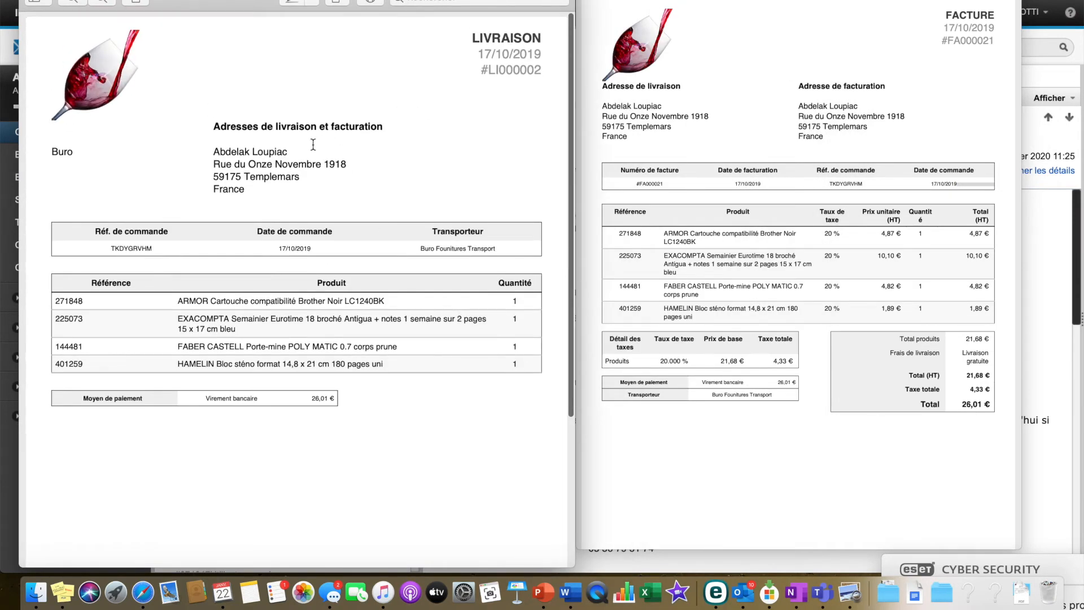
drag(265, 57, 364, 251)
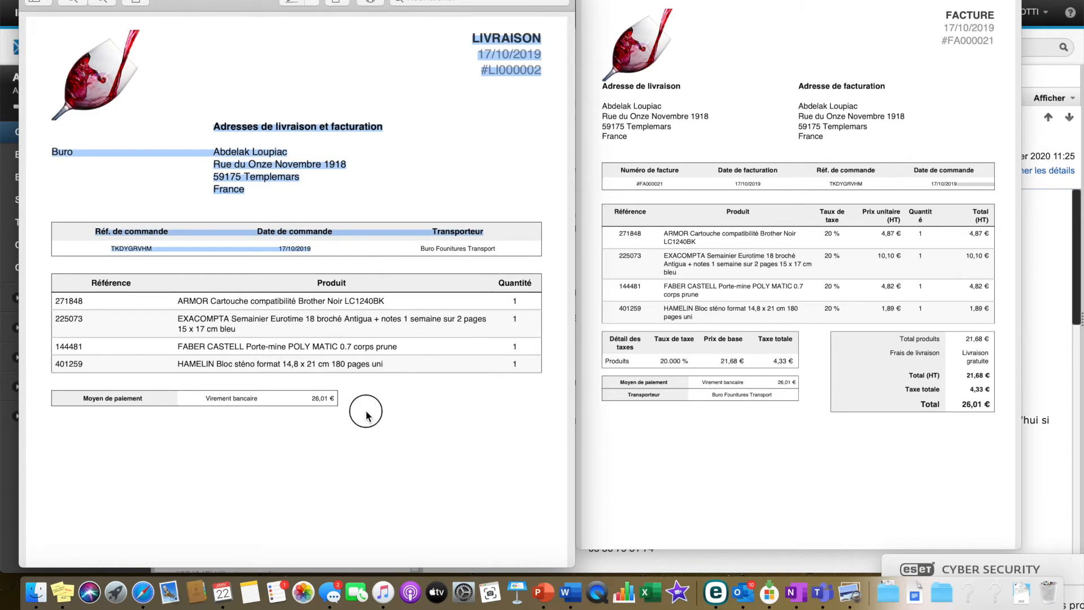
drag(365, 409, 366, 417)
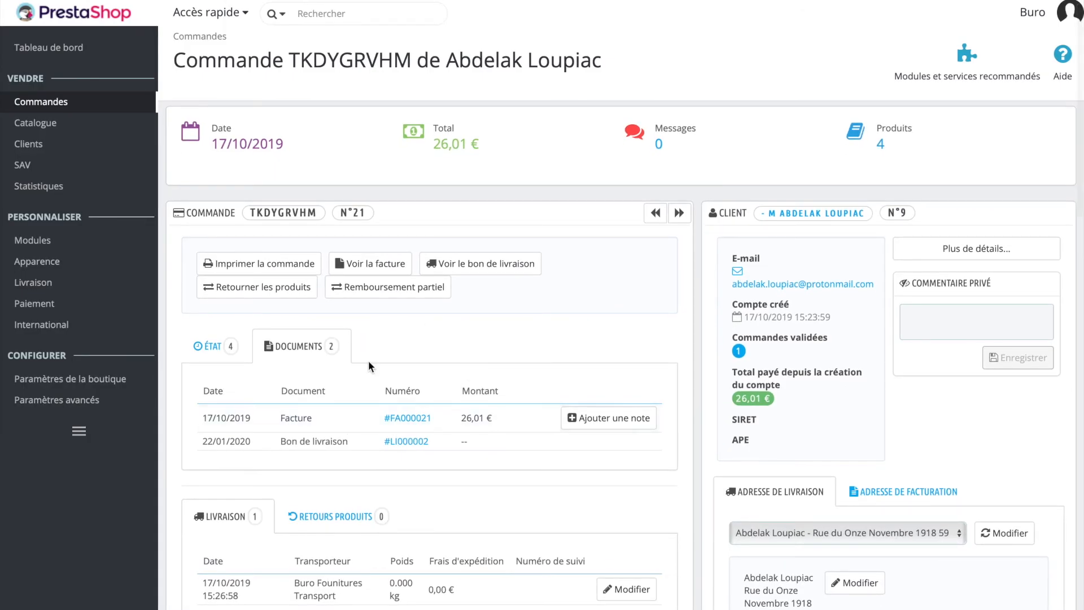
click(210, 354)
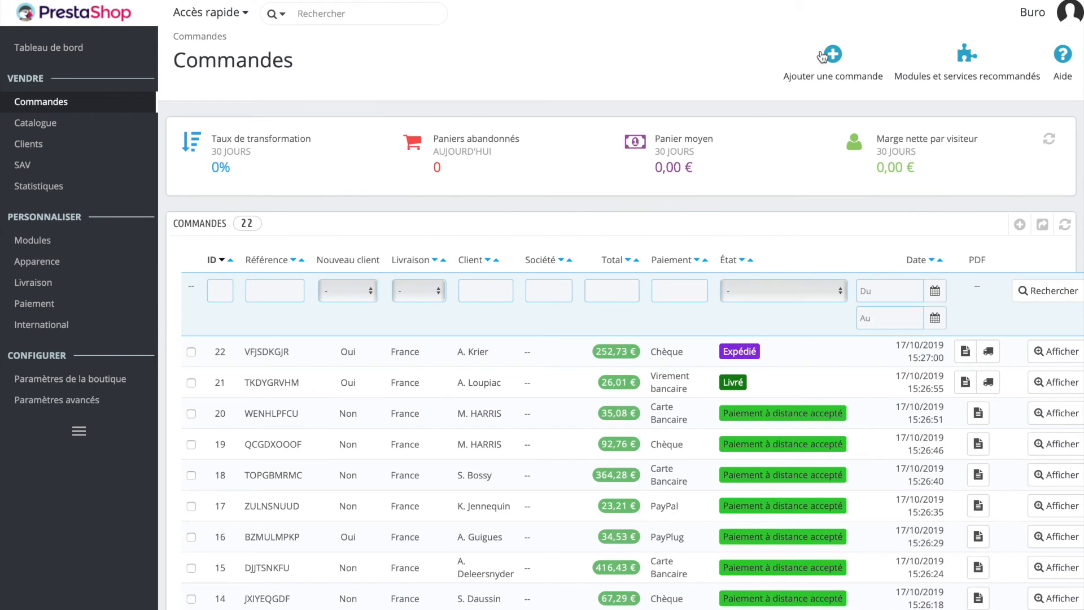
- Start creating a new order and choose the existing customer found by searching for "test"
click(822, 56)
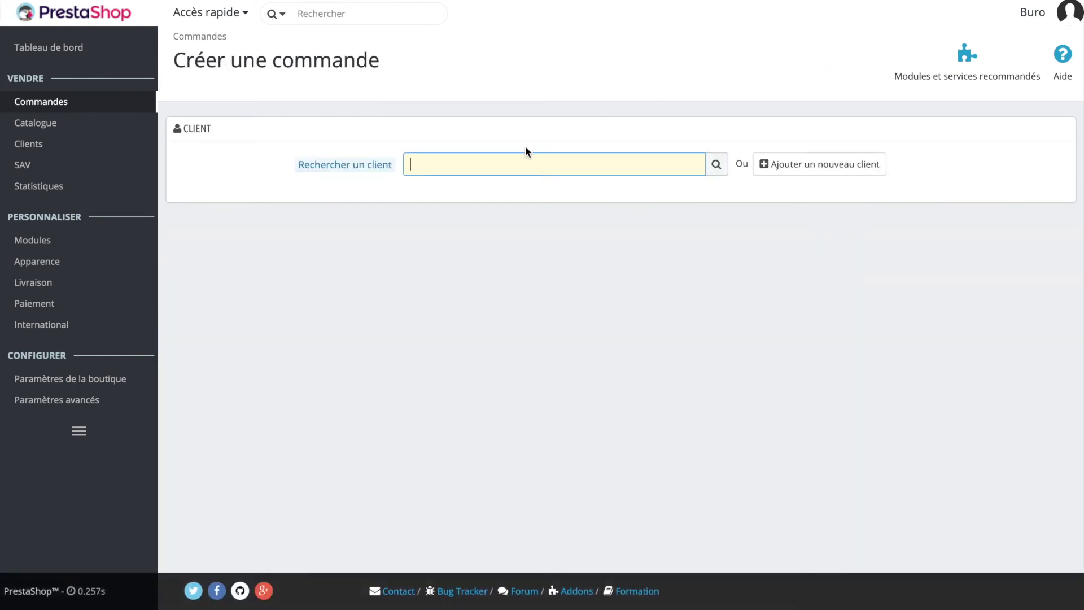
text(test)
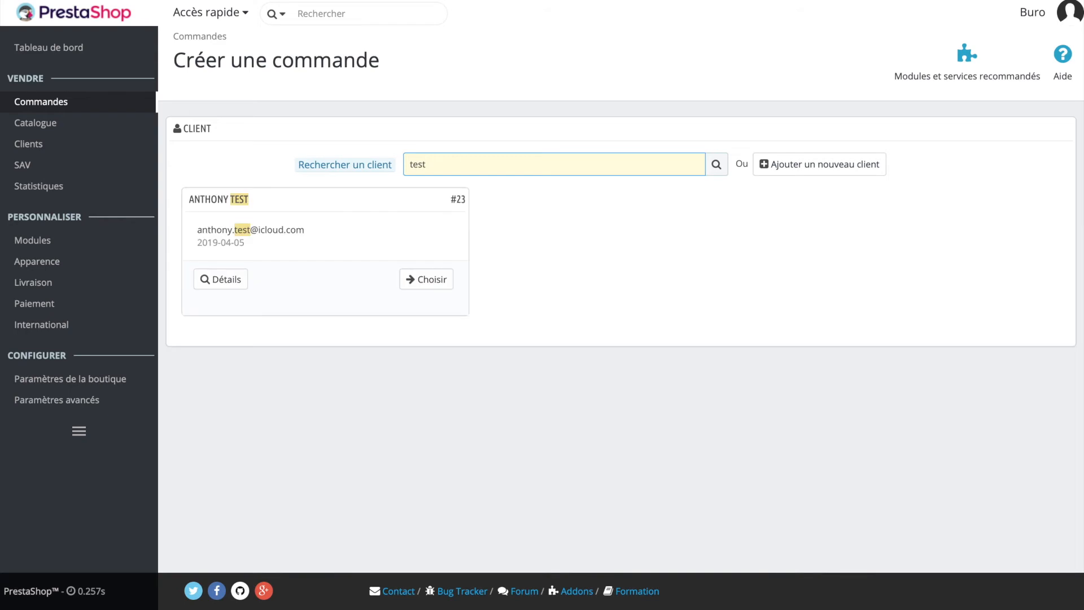
click(425, 284)
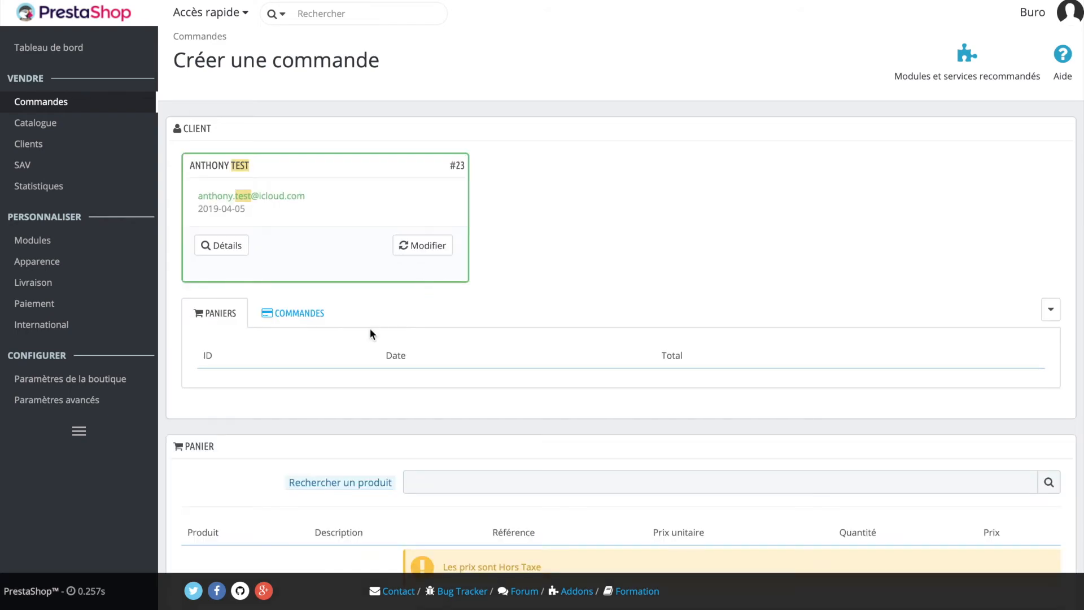
- Search the products for "fifa" in the new order's cart section
scroll(364, 335, down, 2)
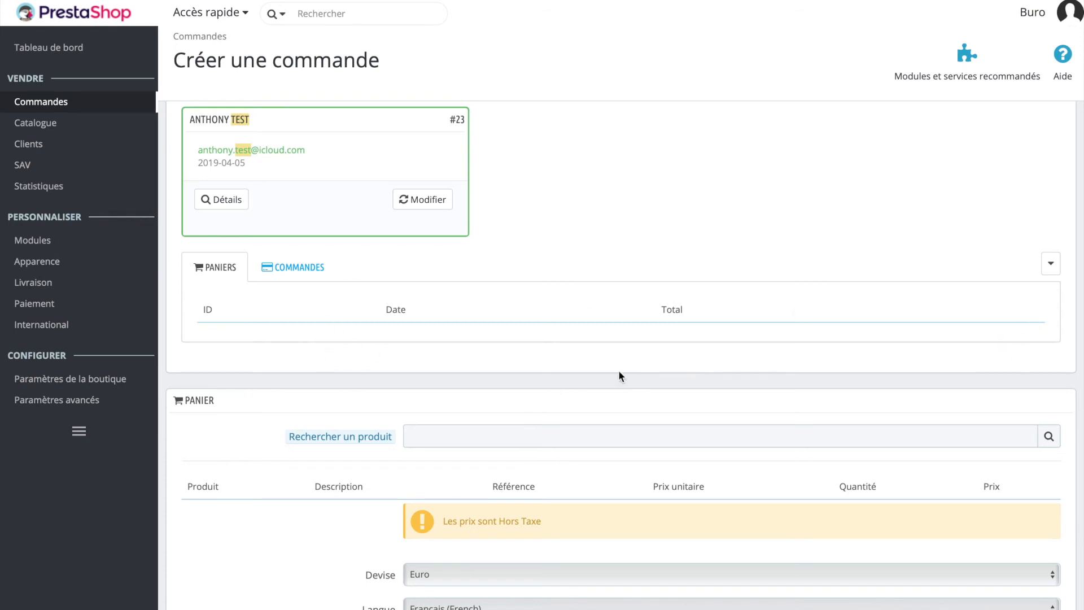
scroll(602, 380, down, 3)
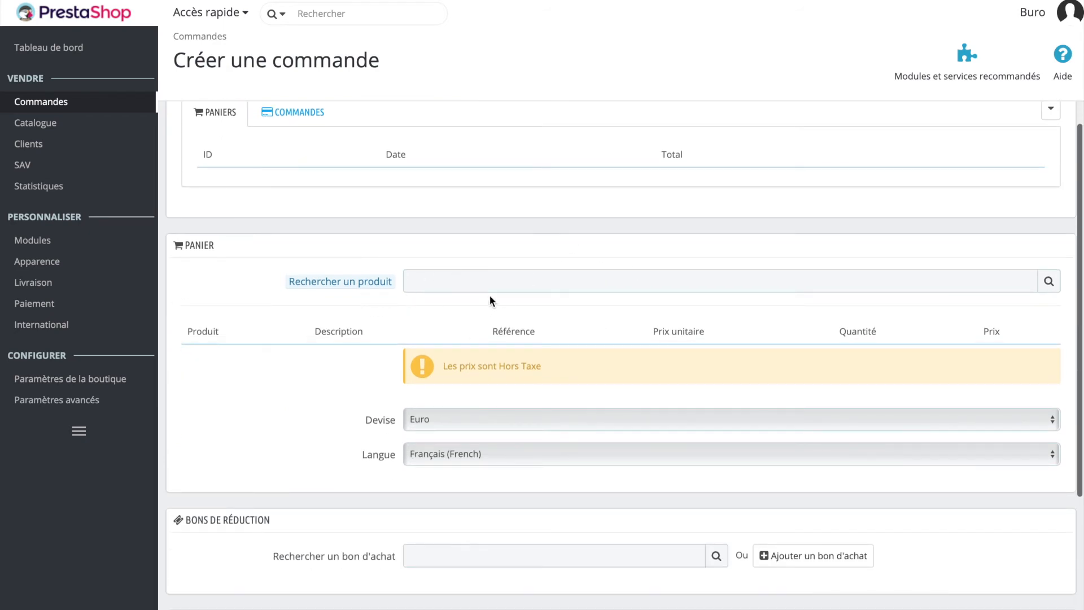
click(502, 280)
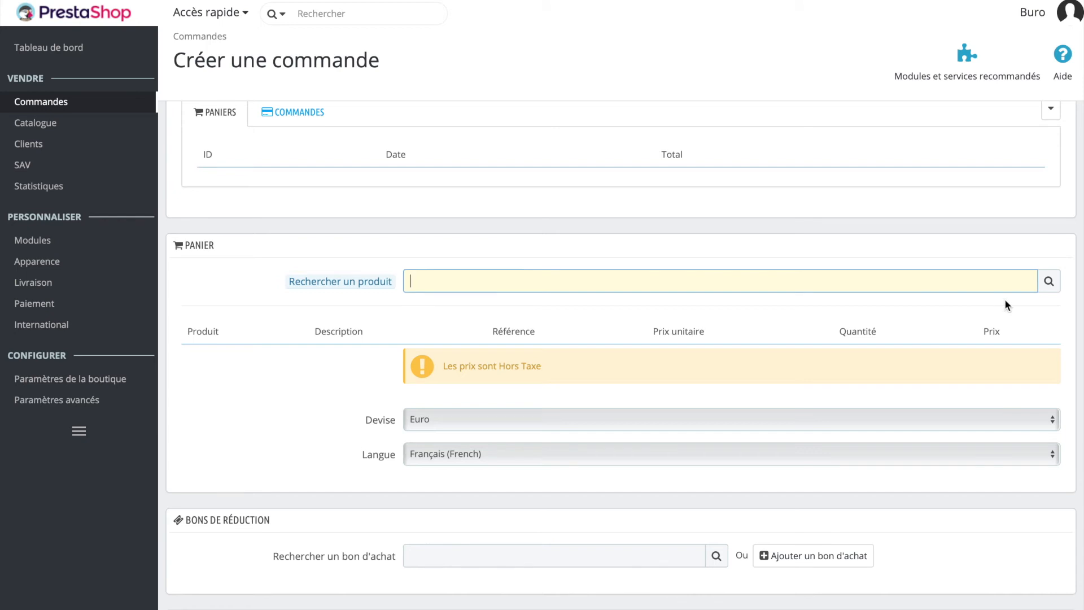
click(1049, 281)
click(414, 302)
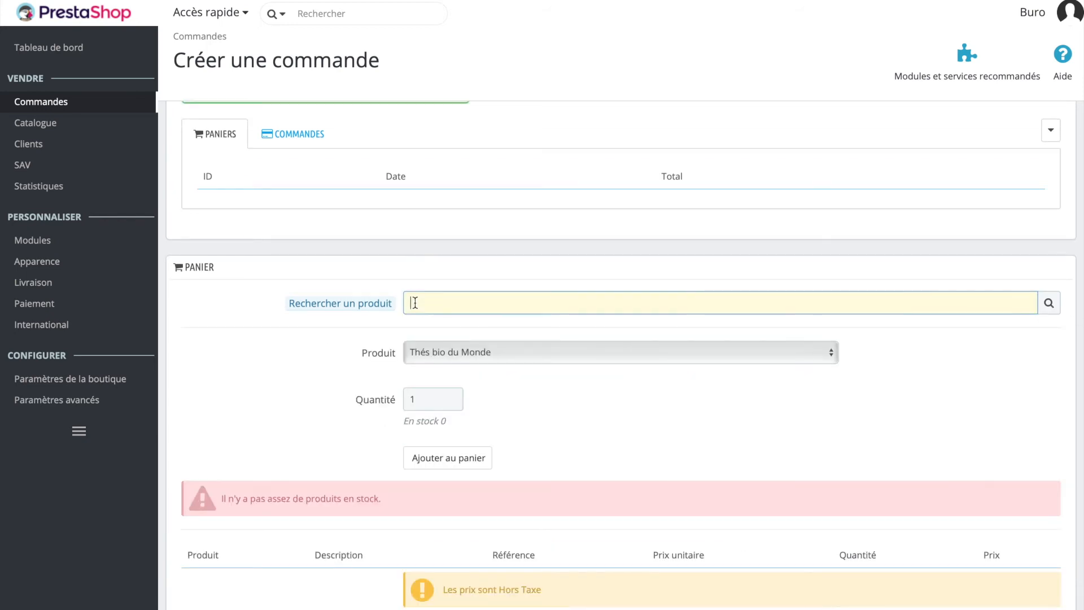
text(fifa)
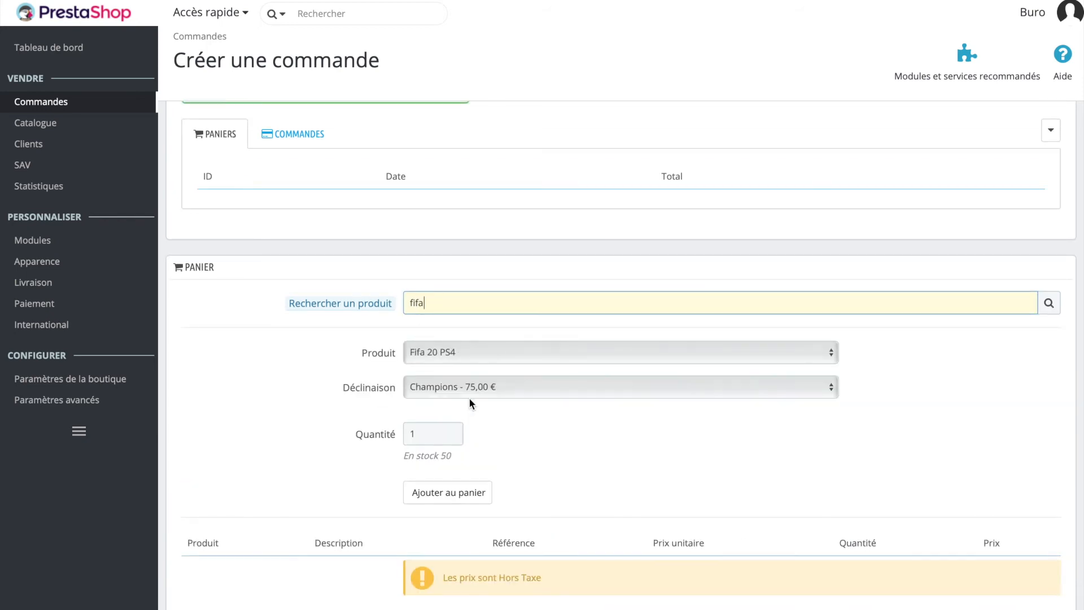
- Add one Fifa 20 PS4 in the Champions - 75,00 € combination to the cart
click(482, 353)
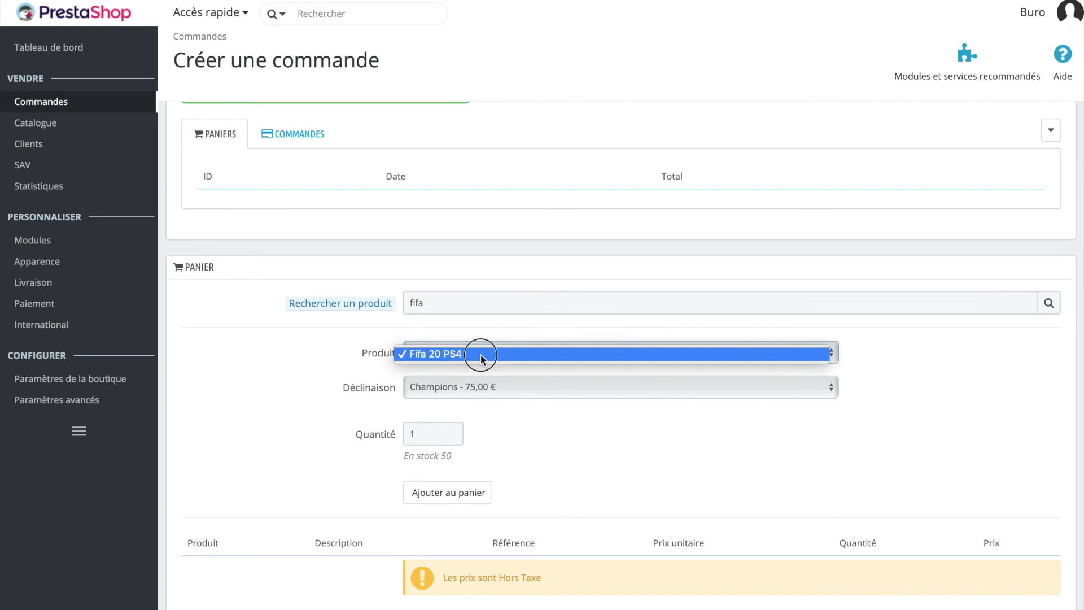
click(479, 355)
click(469, 394)
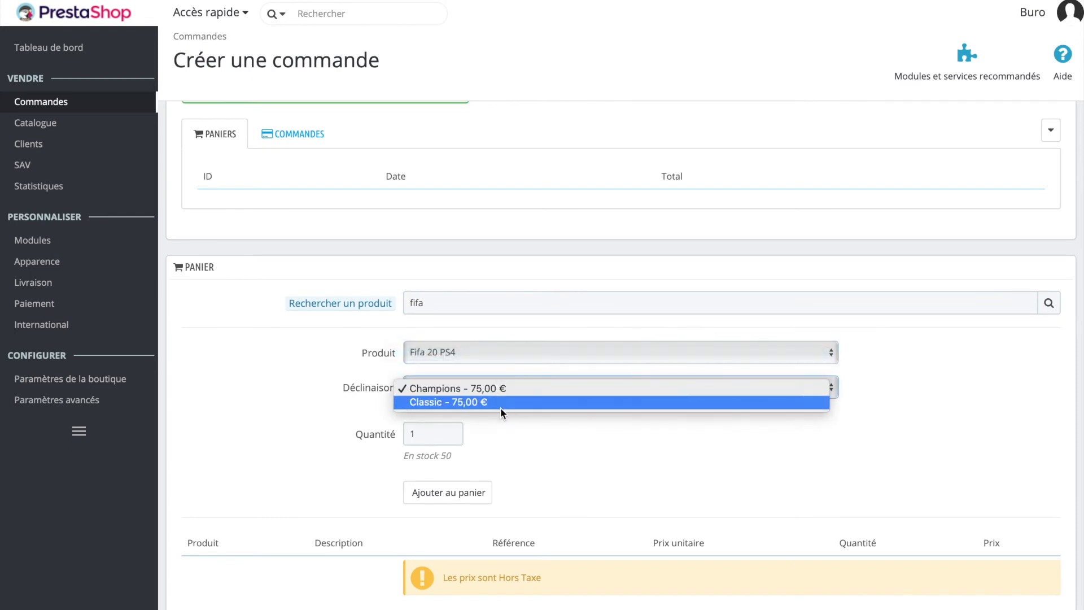
click(516, 390)
click(441, 438)
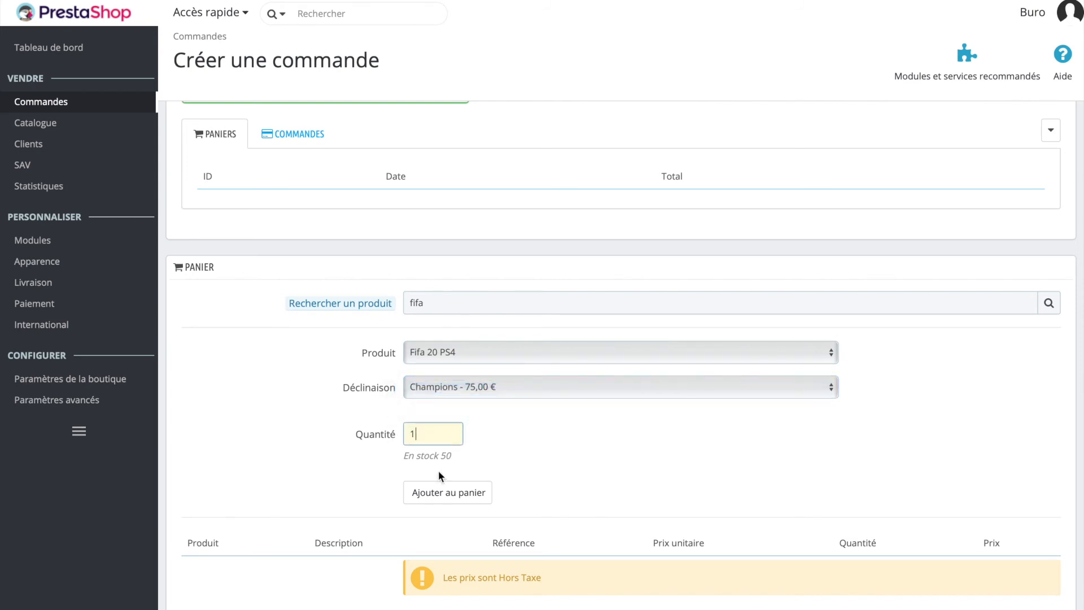
click(445, 499)
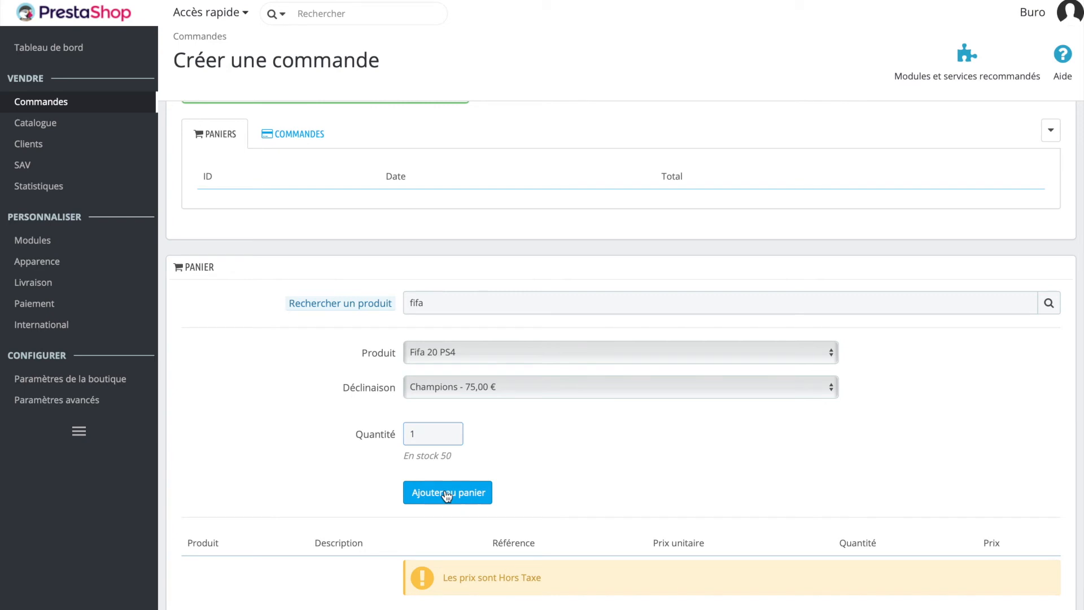
- Review the cart line, the currency and language settings, and the voucher search for the new order
scroll(446, 491, down, 4)
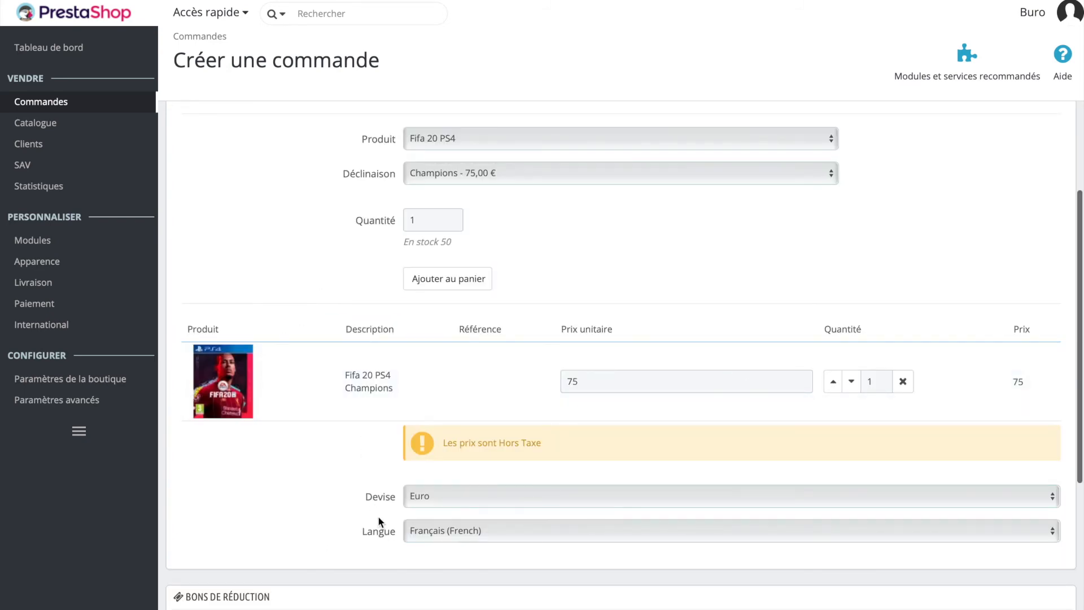
scroll(378, 516, up, 2)
scroll(401, 436, down, 3)
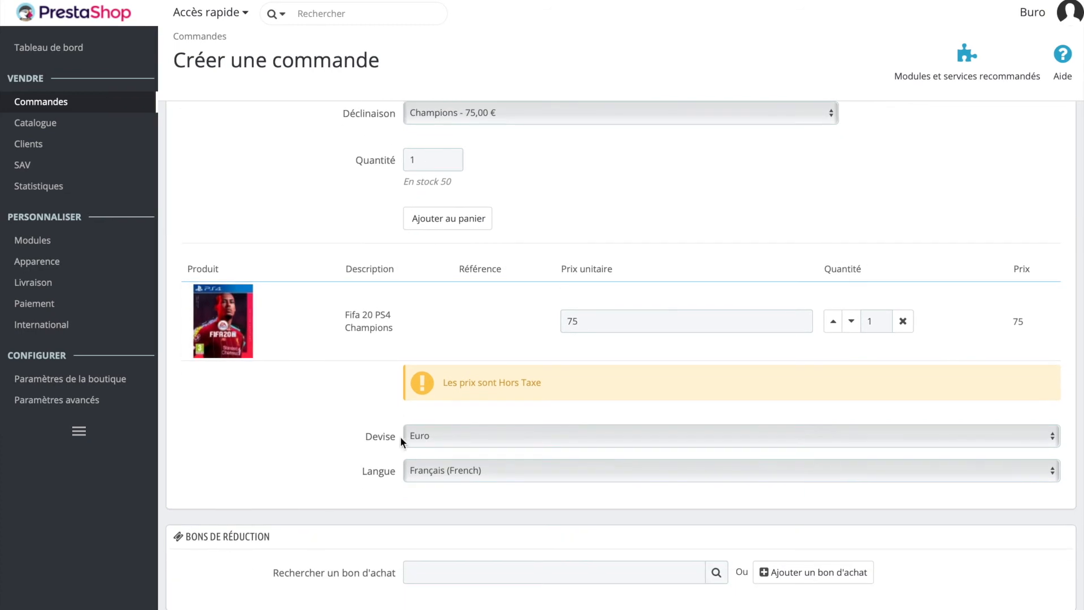
scroll(401, 436, down, 3)
click(440, 423)
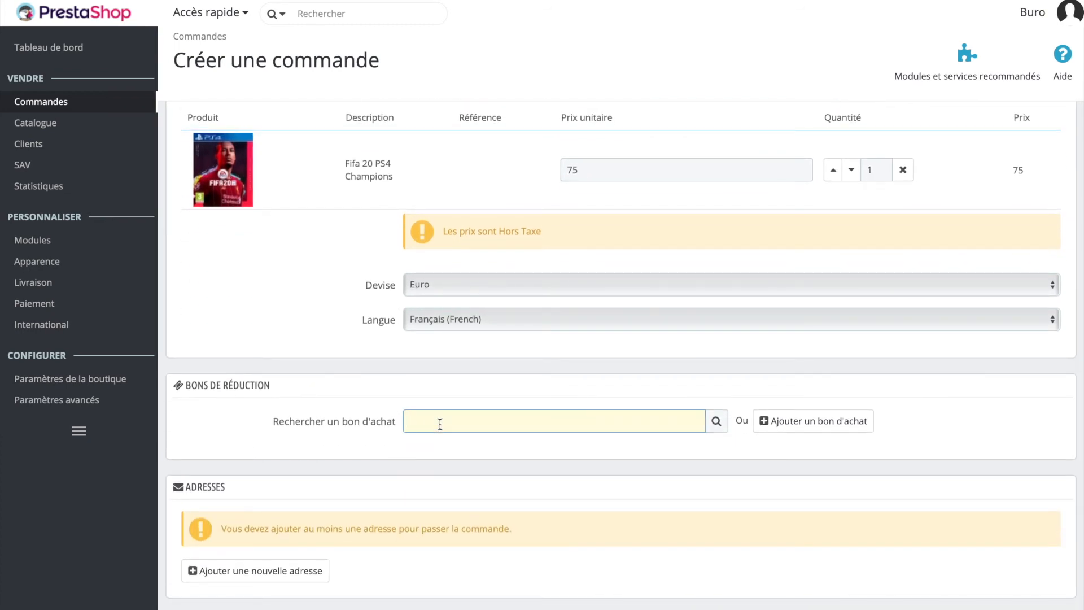
- Add a new address with the alias Maison, fill in the customer's street, postal code and city, and check it on the order
scroll(440, 423, down, 1)
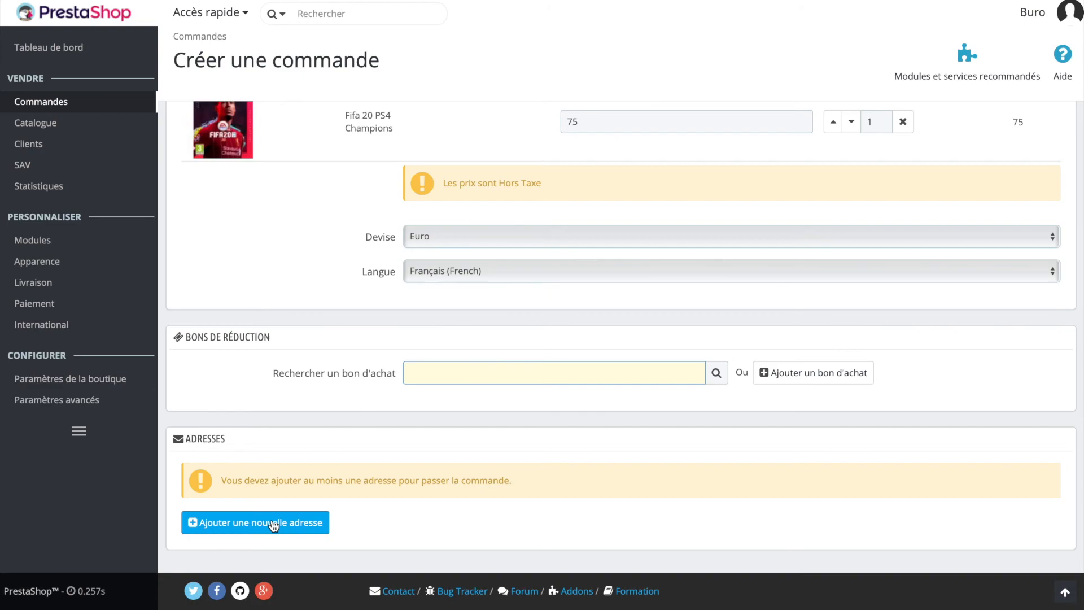
click(275, 527)
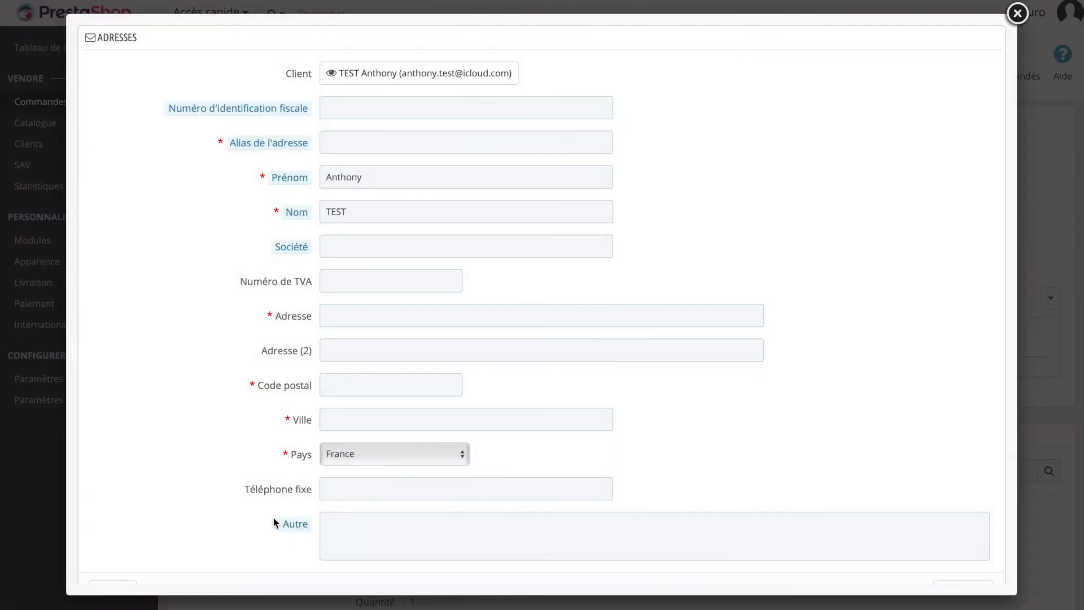
click(376, 150)
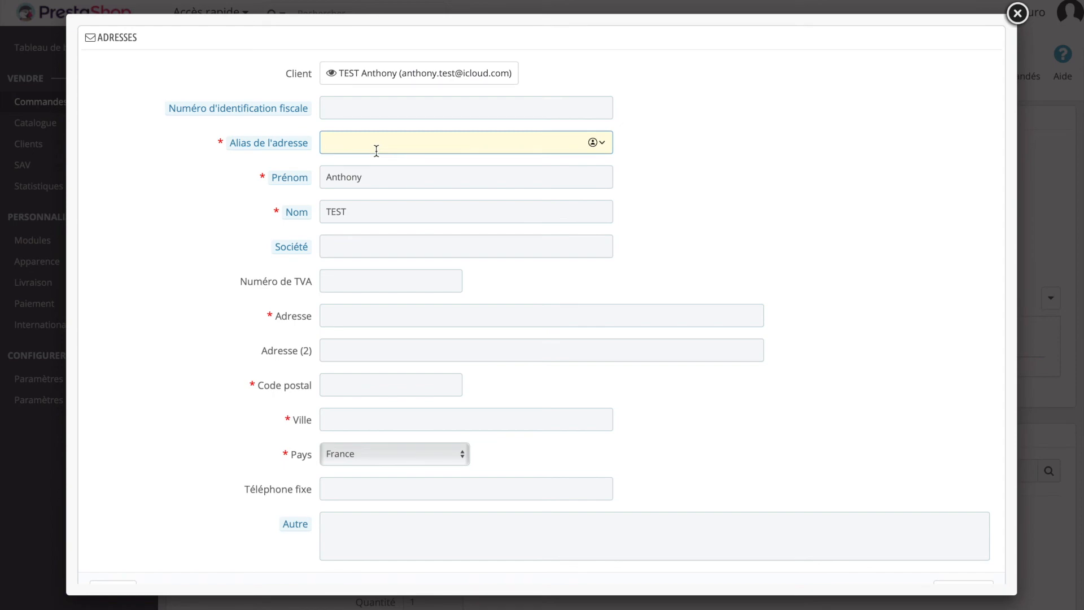
text(Maison)
key(Tab)
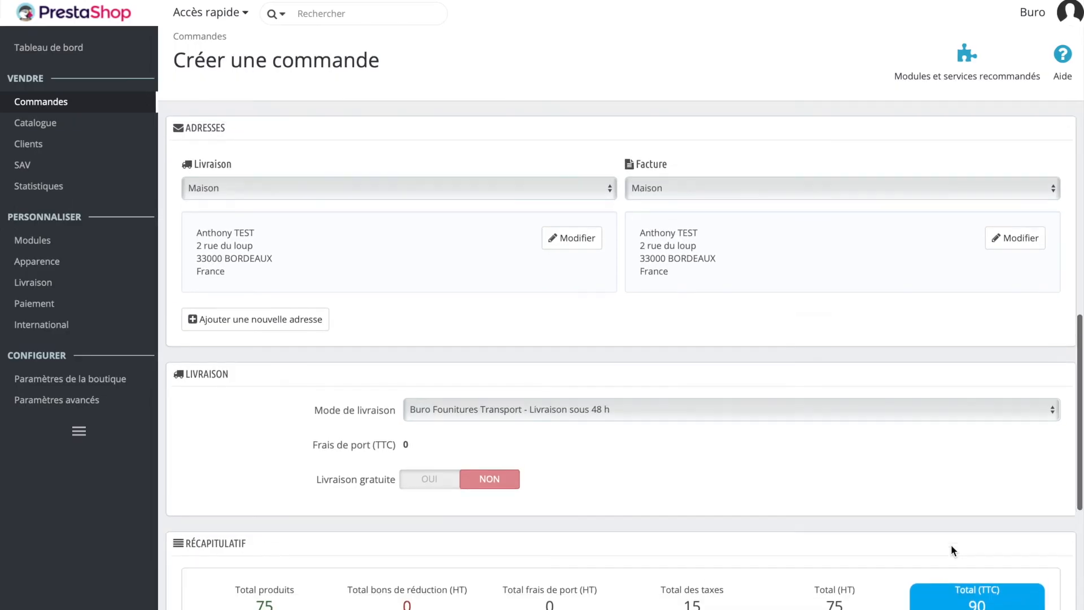
scroll(807, 447, up, 1)
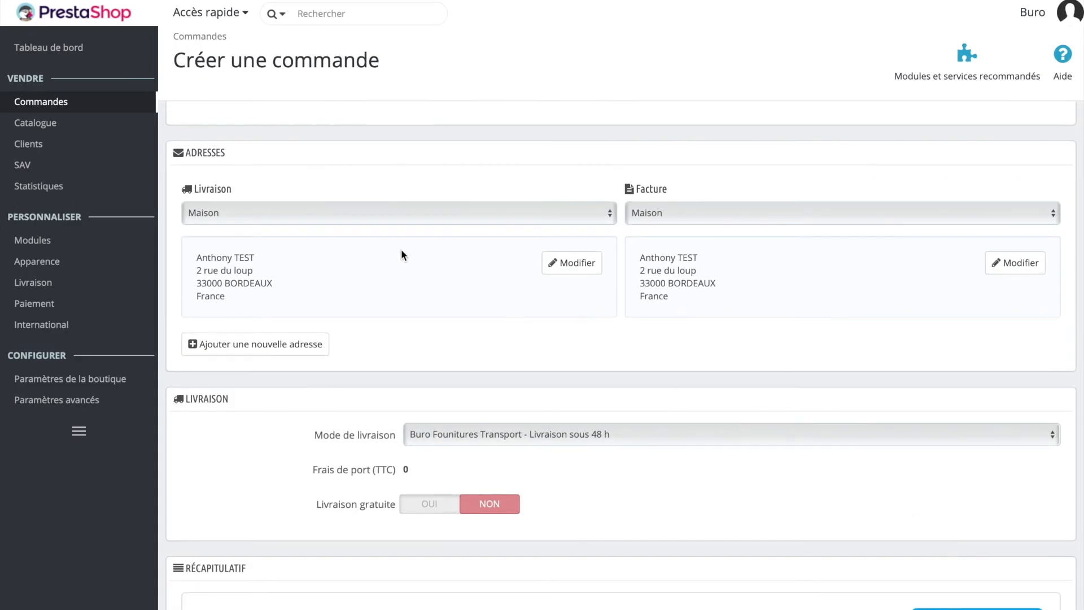
scroll(362, 239, up, 2)
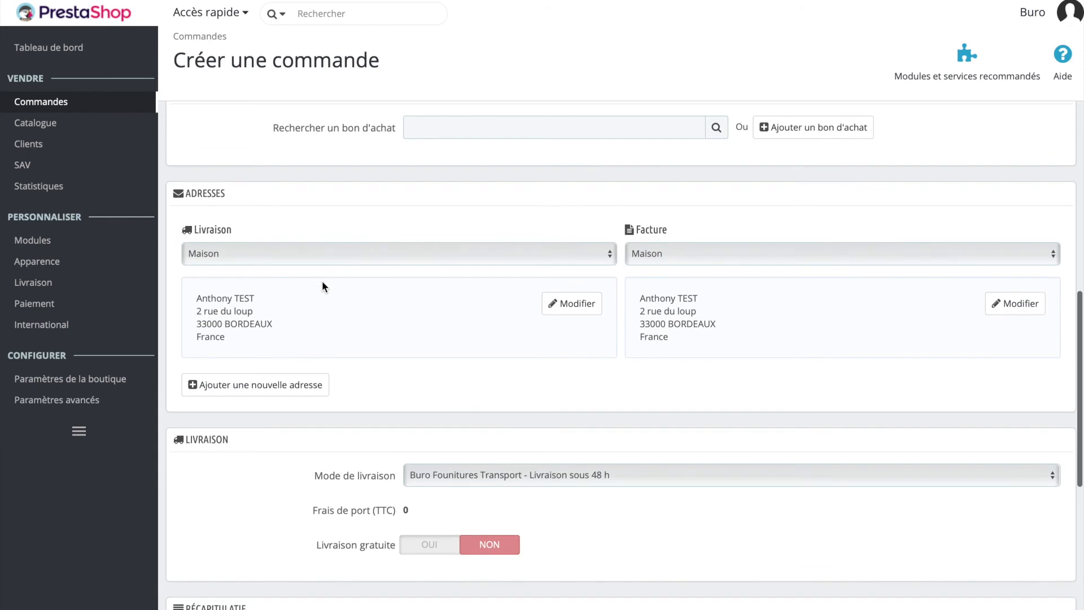
- Keep Maison as the delivery address and set the order's delivery method to Buro - Retrait en magasin
click(340, 248)
click(345, 220)
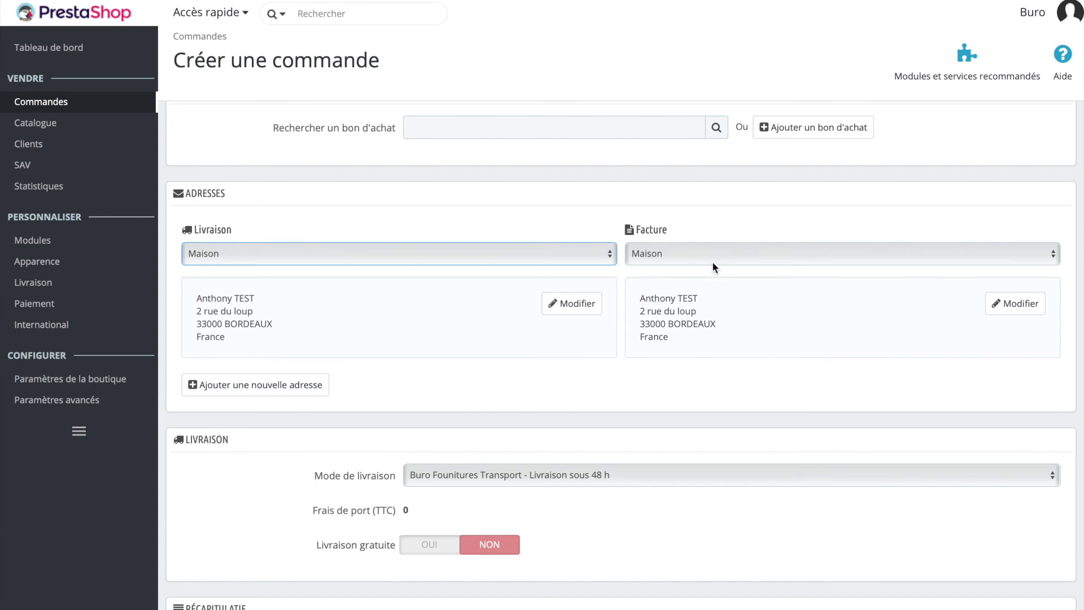
scroll(704, 245, down, 1)
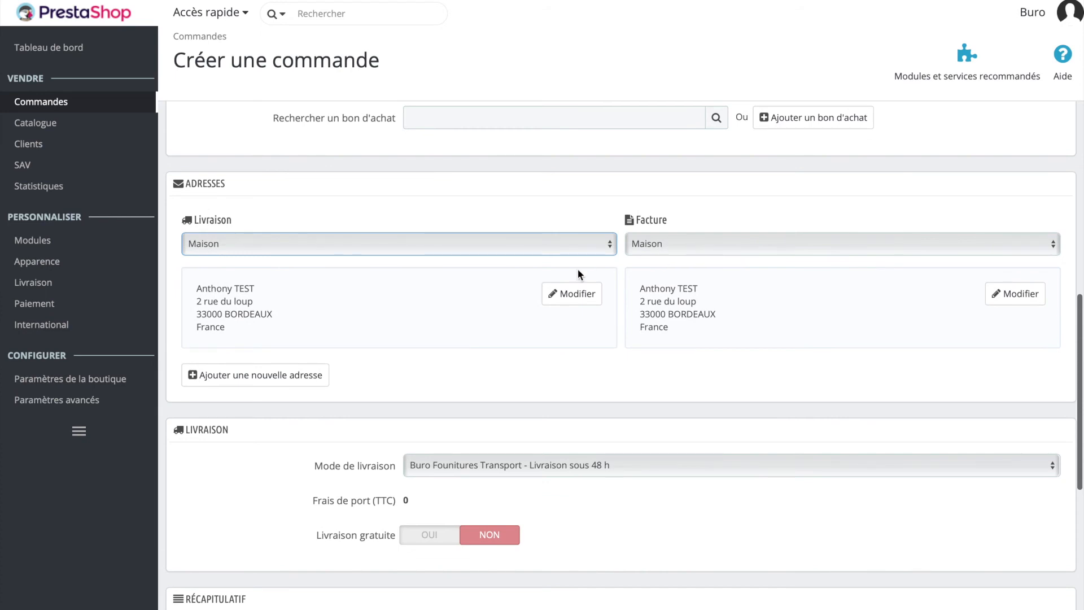
scroll(558, 317, down, 5)
click(551, 338)
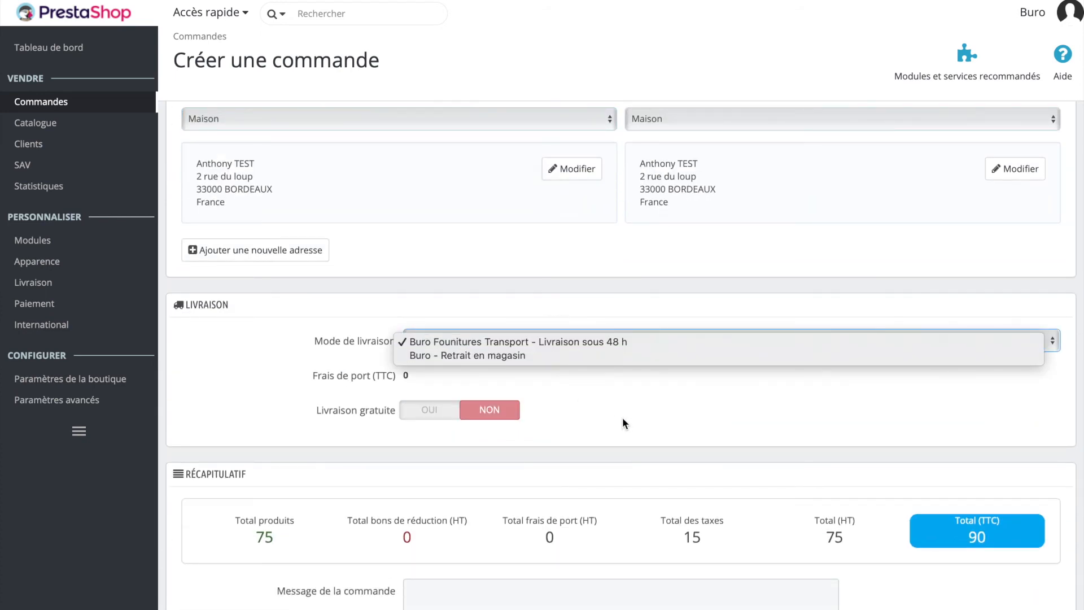
click(504, 356)
scroll(439, 424, down, 3)
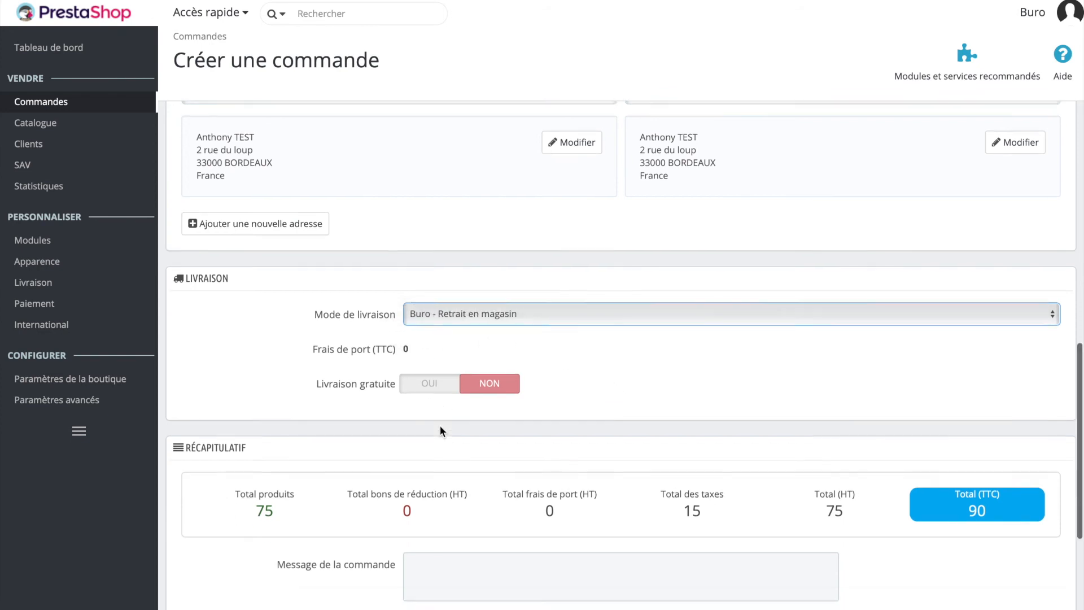
scroll(440, 427, down, 3)
click(395, 235)
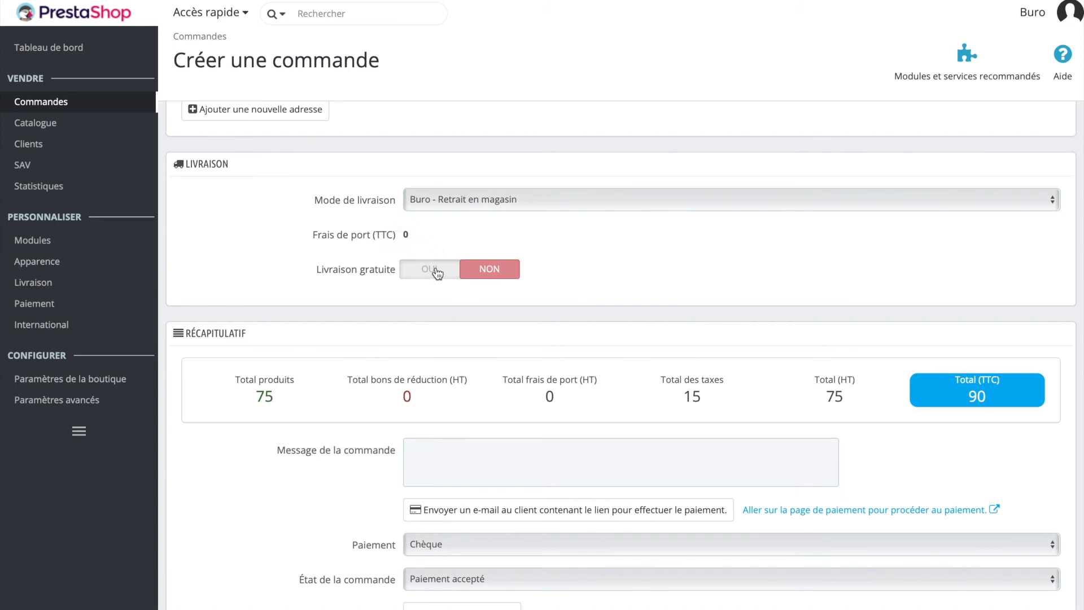
- Review the product, tax and tax-inclusive totals and the order message field in the new order's summary
scroll(438, 272, down, 3)
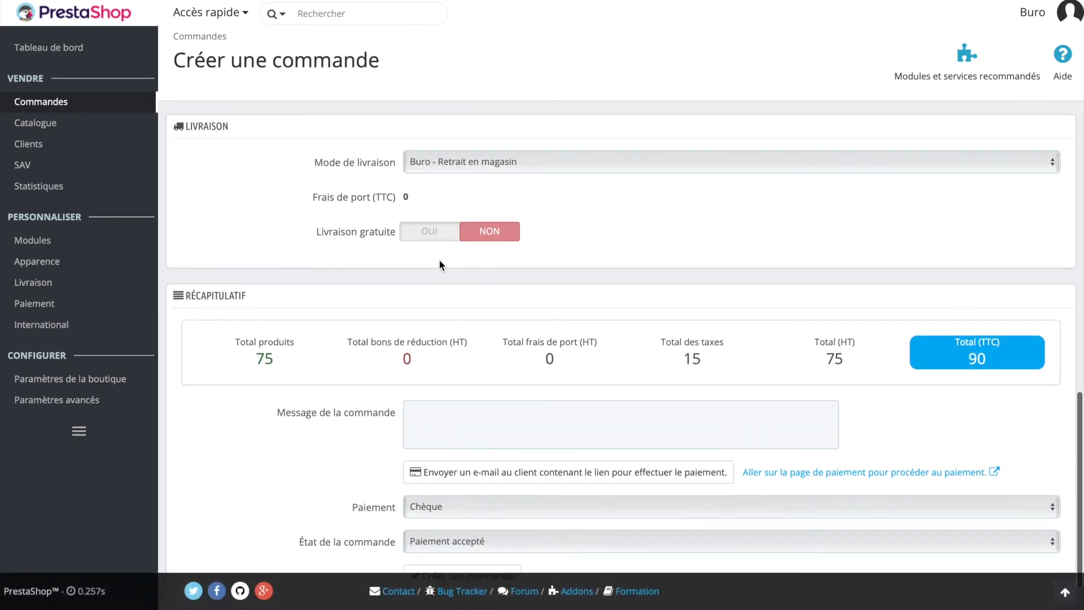
scroll(439, 262, down, 2)
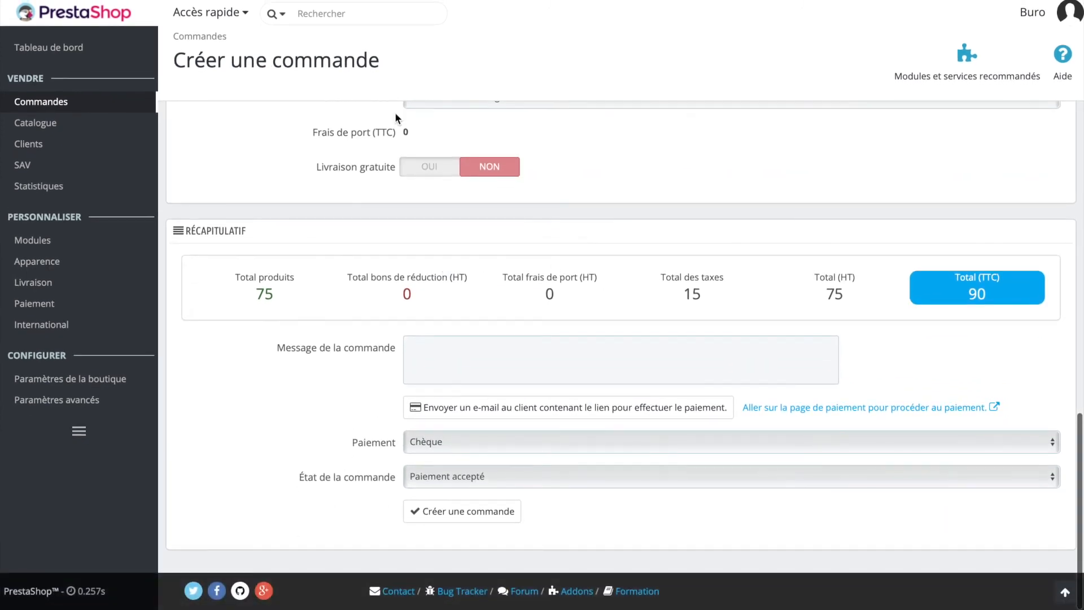
scroll(280, 301, up, 1)
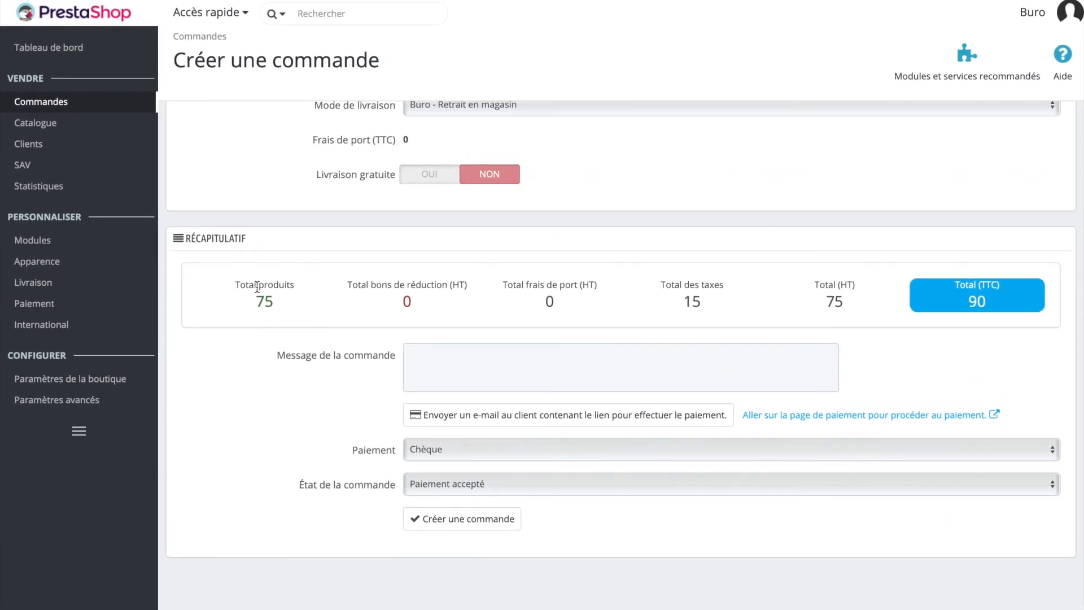
drag(252, 297, 284, 301)
click(286, 304)
drag(703, 301, 682, 301)
drag(968, 302, 986, 300)
click(987, 341)
scroll(847, 333, down, 1)
click(639, 359)
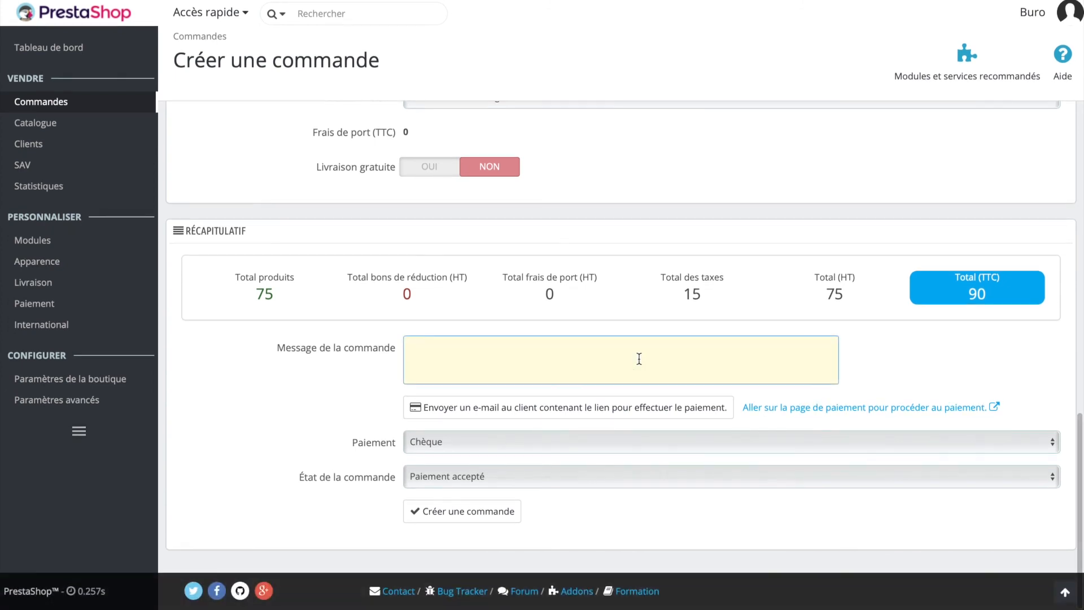
- Keep Chèque as the payment method and e-mail the customer the link for making the payment
click(554, 442)
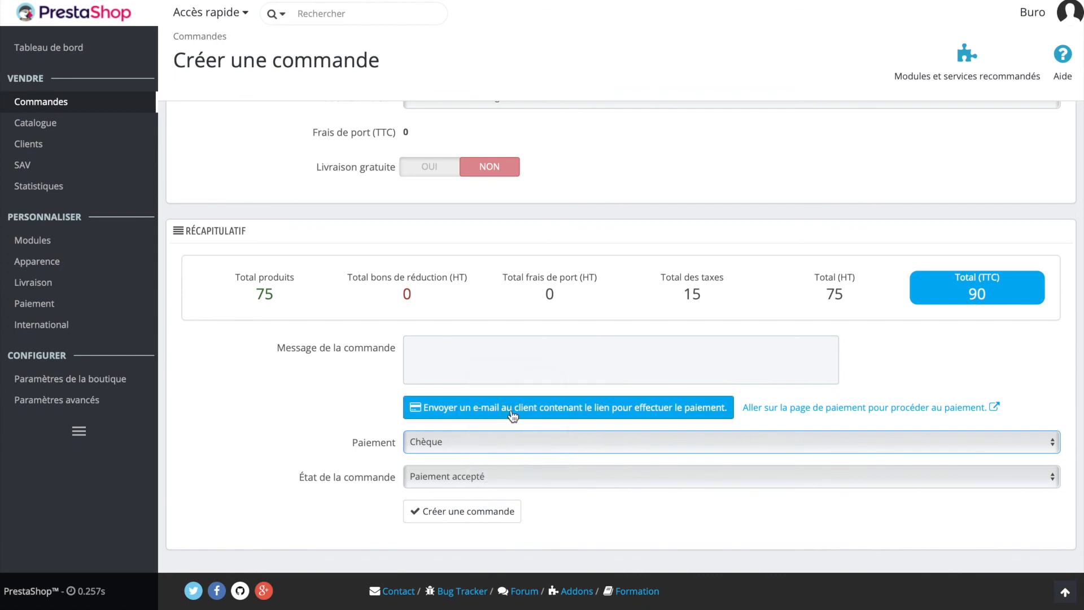
click(490, 441)
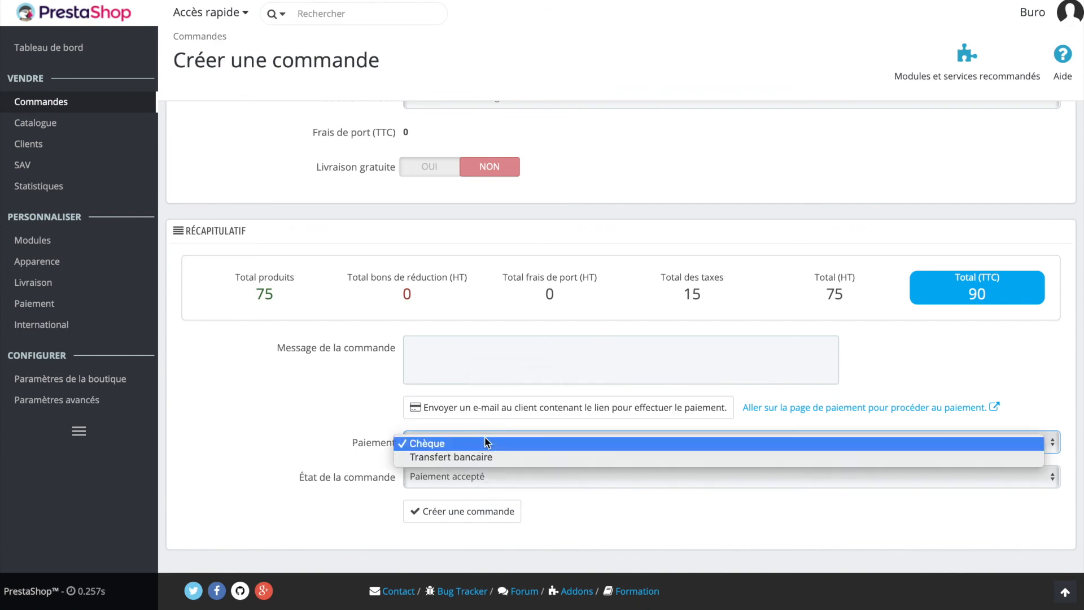
click(486, 447)
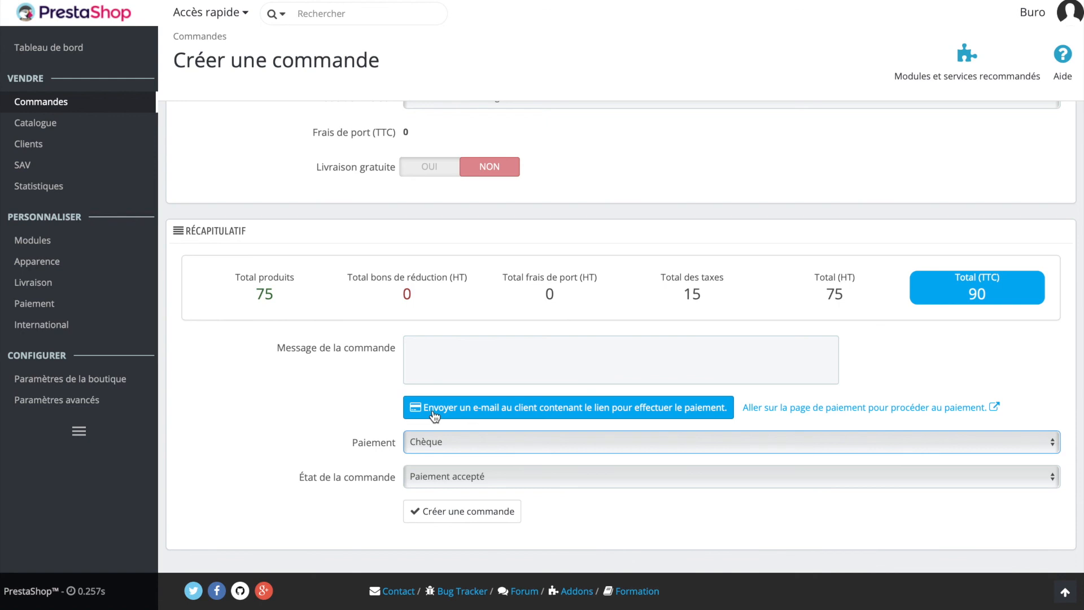
click(440, 417)
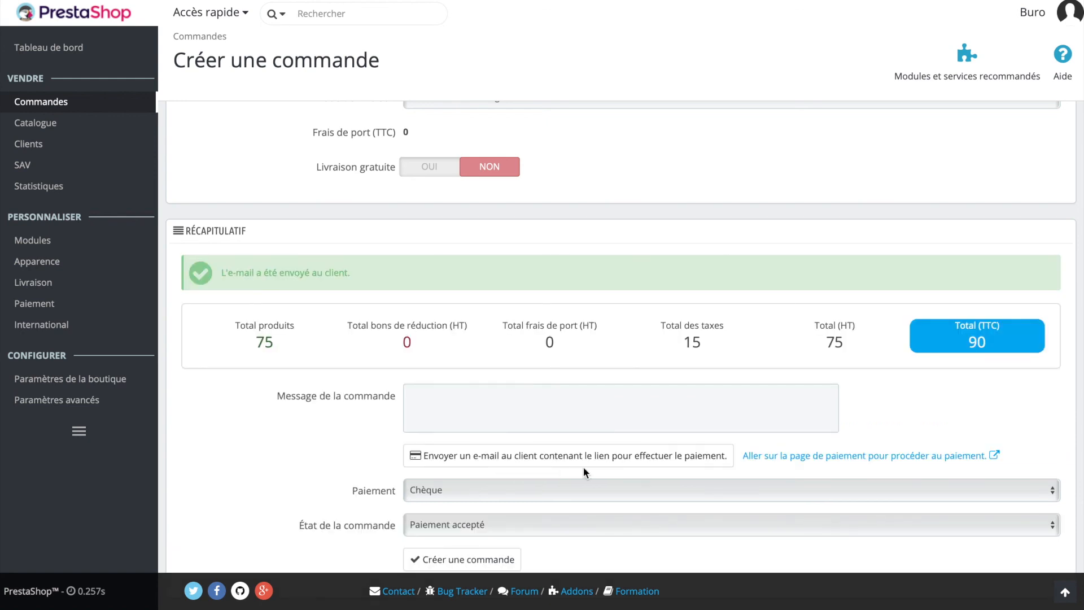
- Set the order state to En attente du paiement par chèque, create the order and look over its status and delivery details
scroll(598, 463, down, 2)
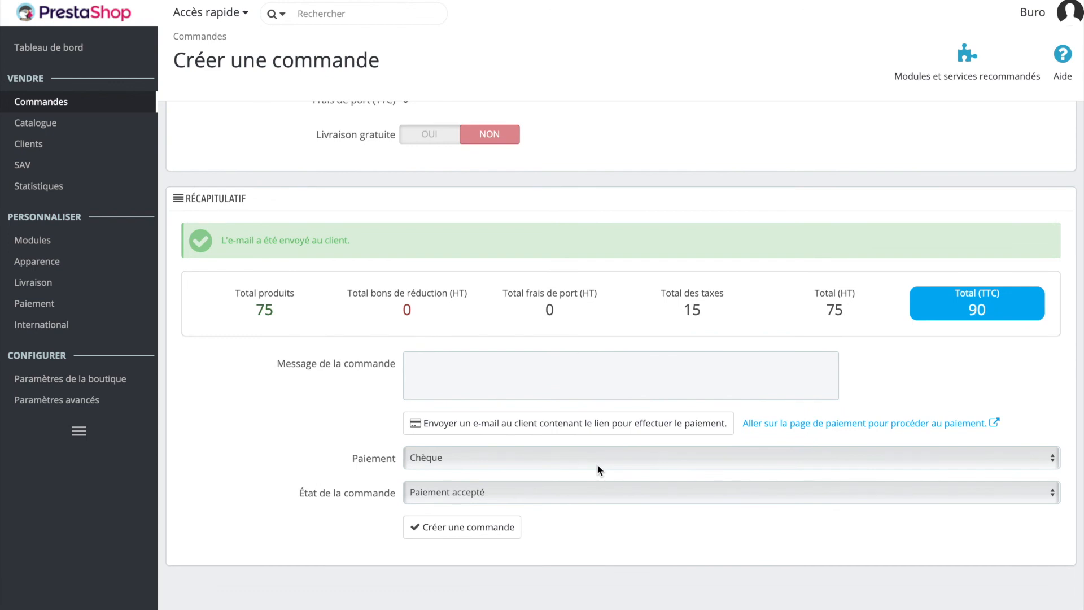
click(458, 492)
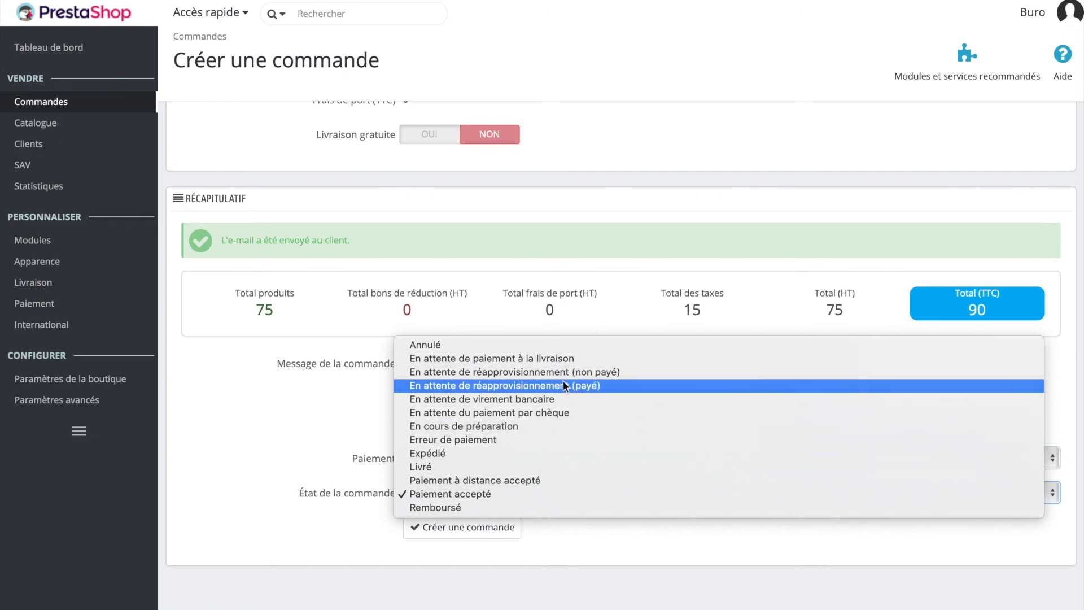
click(570, 412)
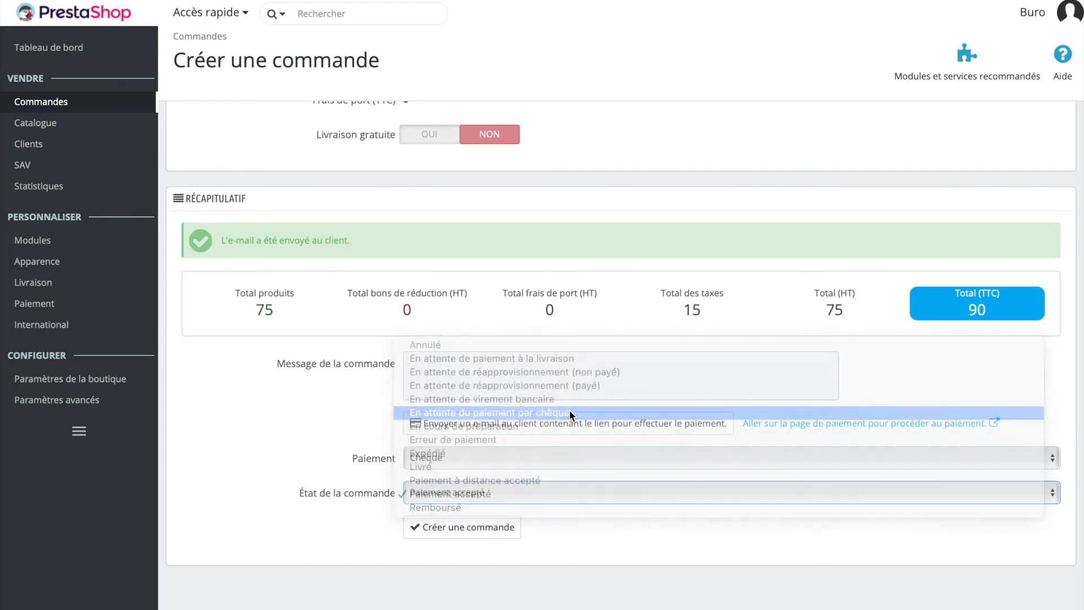
click(496, 531)
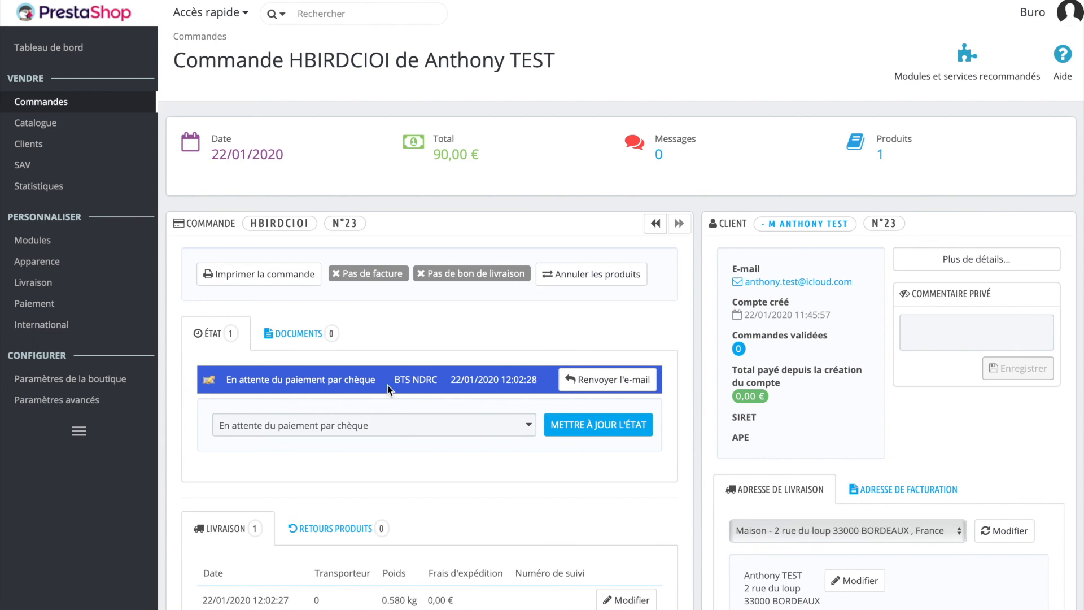
scroll(388, 385, down, 2)
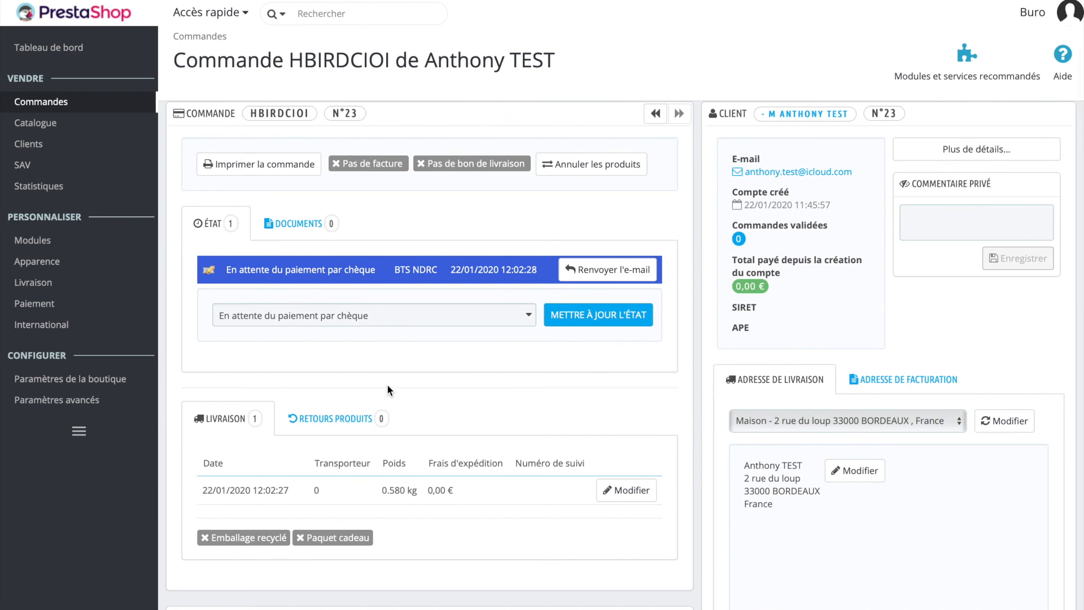
scroll(387, 390, down, 10)
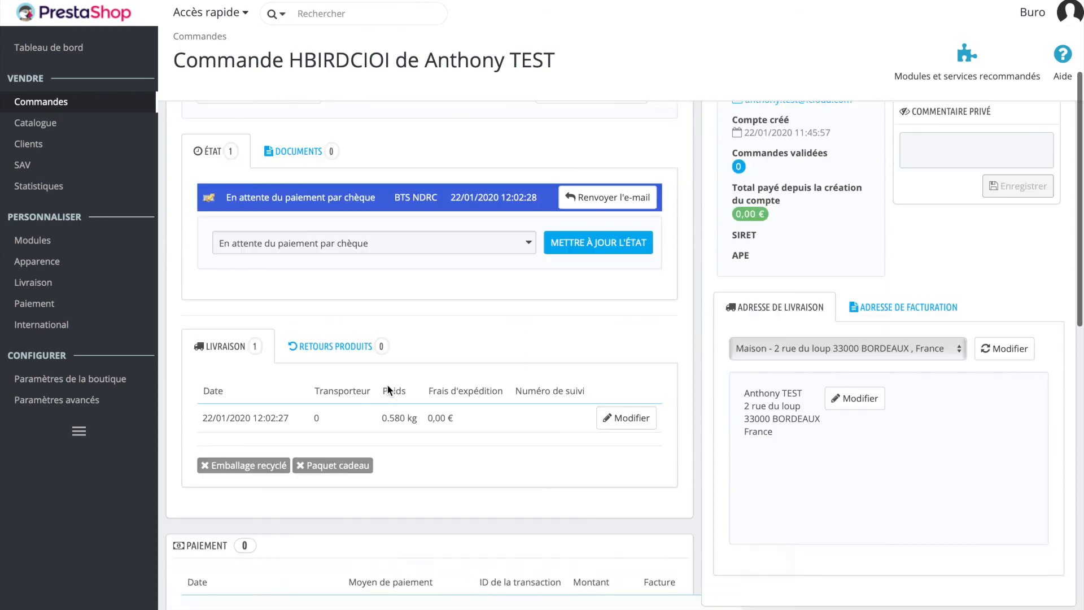